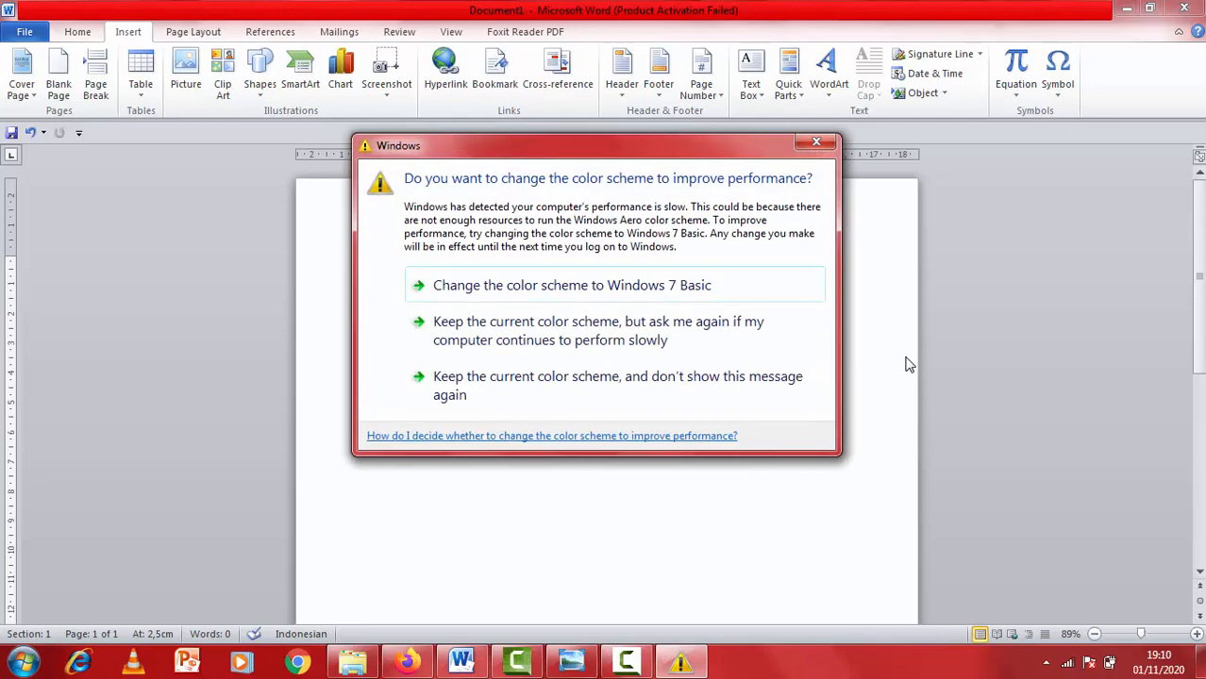
# Dismiss the color scheme prompt by keeping the current scheme, and enter the title "TABEL PERBEDAAN PEMBULUH DARAH VENA DAN ARTERI" followed by a new line.
pyautogui.click(707, 321)
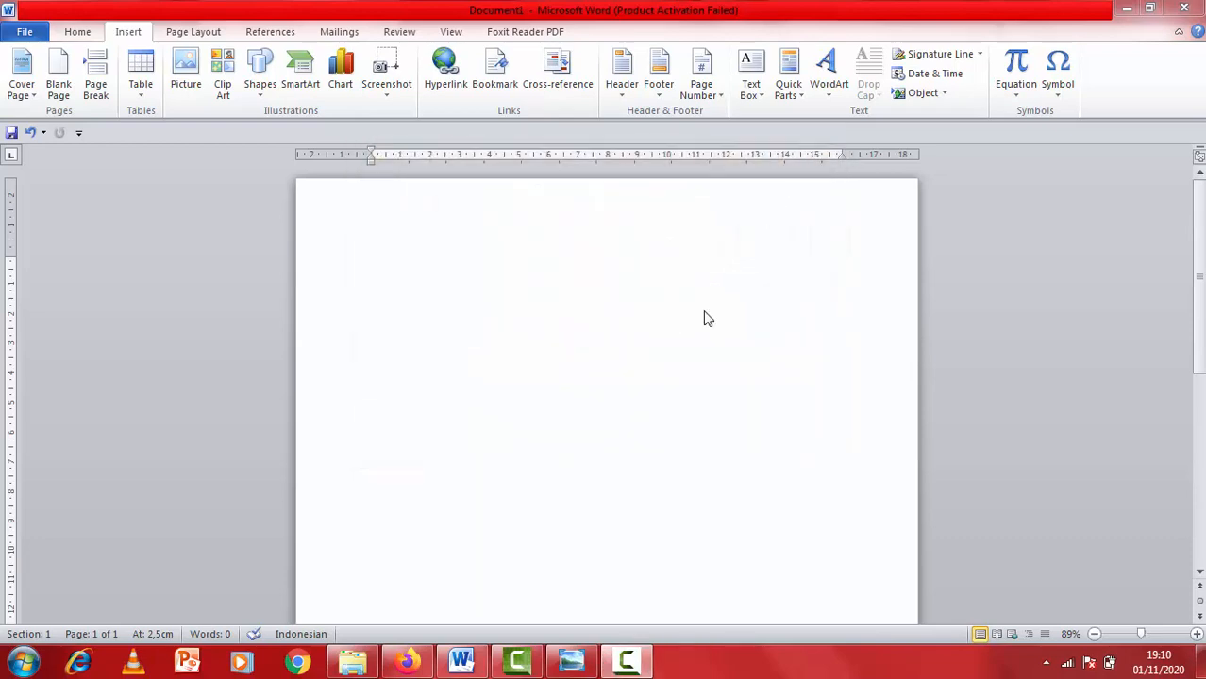
pyautogui.moveTo(1203, 277)
pyautogui.mouseDown()
pyautogui.moveTo(1201, 299)
pyautogui.moveTo(1201, 277)
pyautogui.mouseUp()
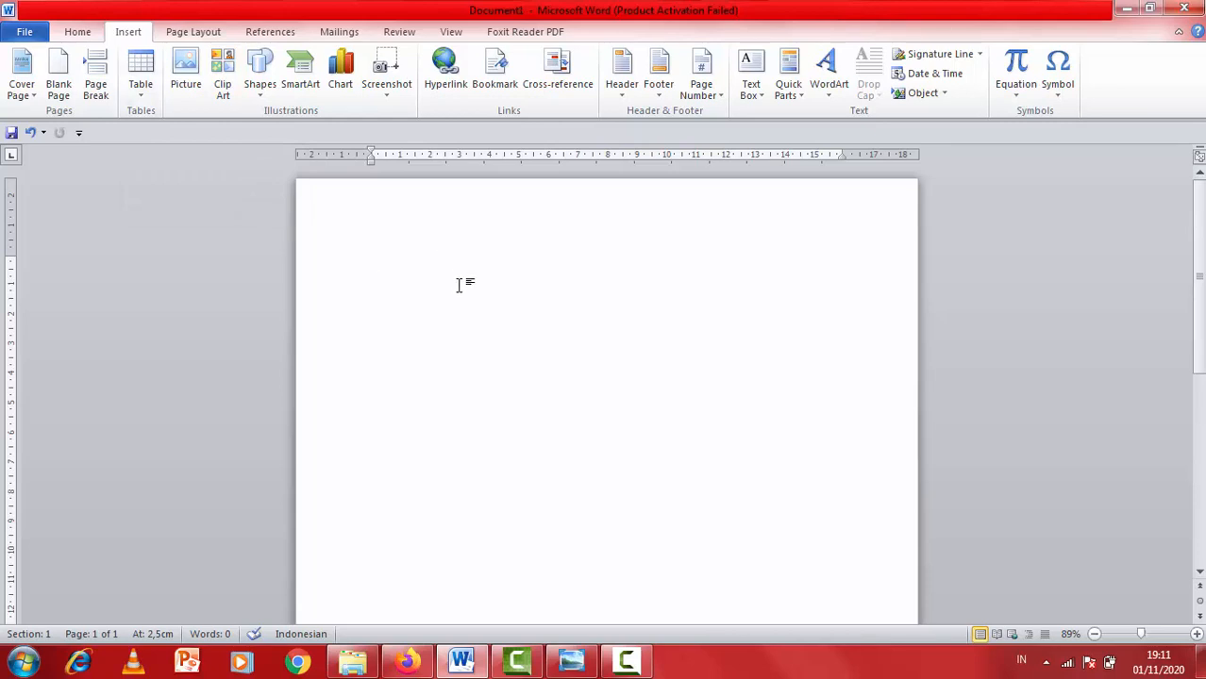
pyautogui.write('TABE')
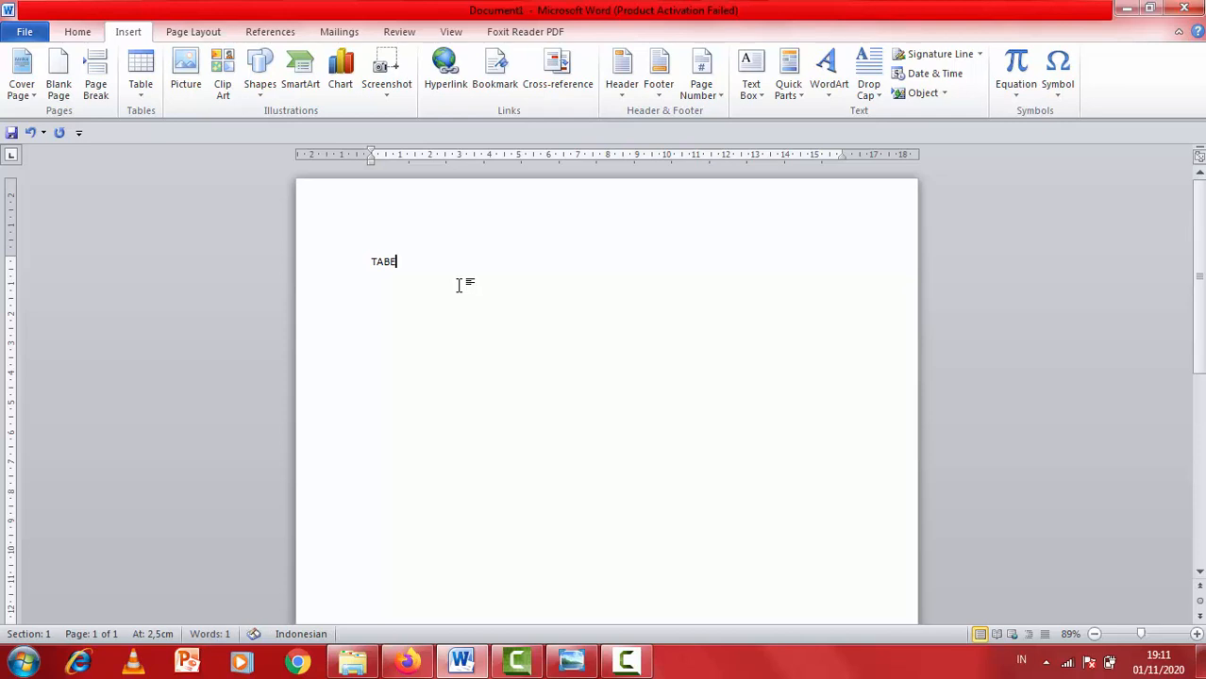
pyautogui.write('L PERBEDAAN PEMBU')
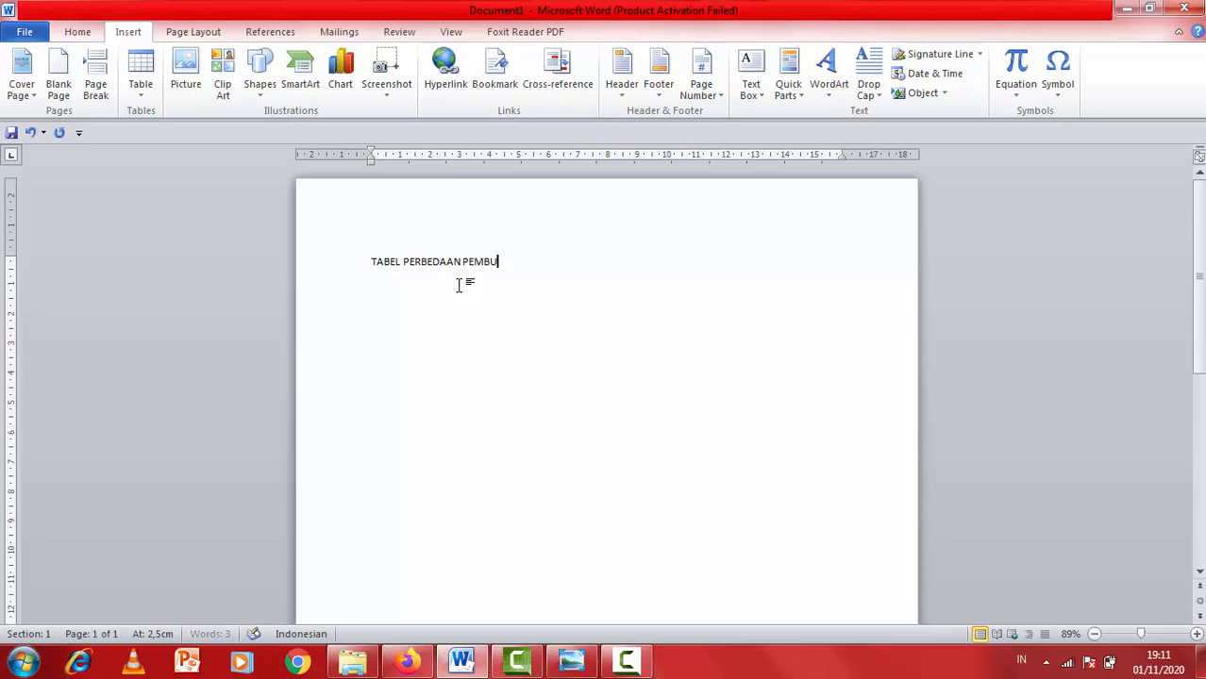
pyautogui.write('LUH DARAH VENA DA')
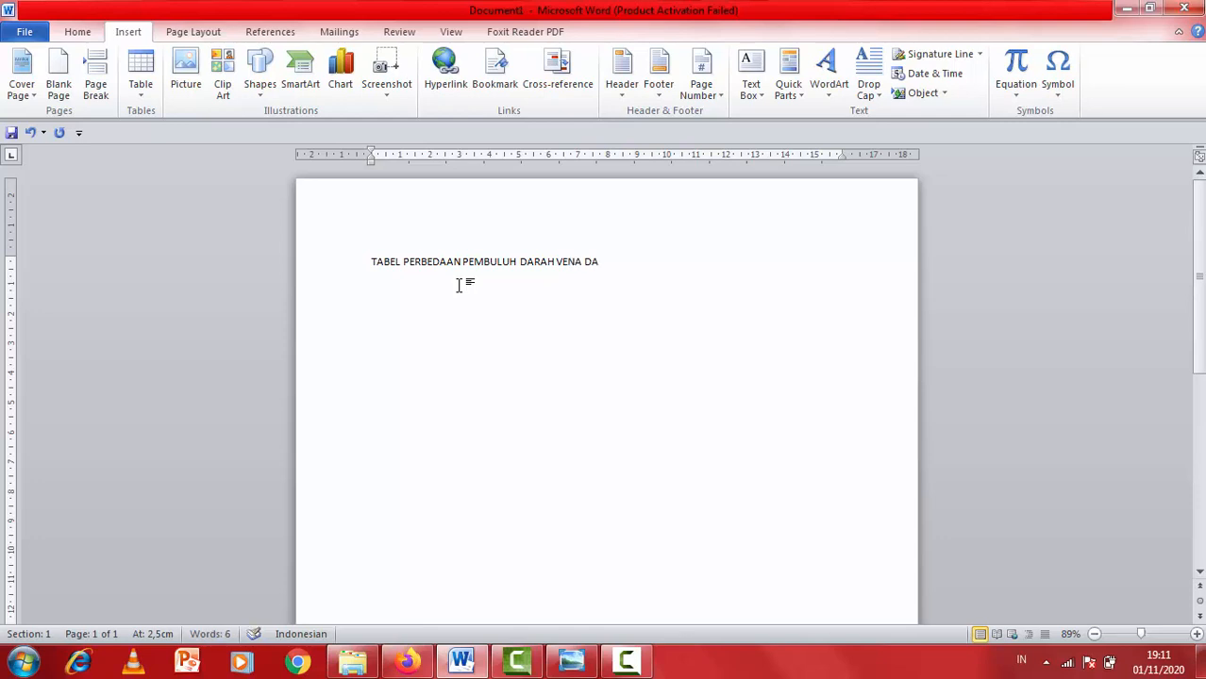
pyautogui.write('N ARTERI')
pyautogui.press('Return')
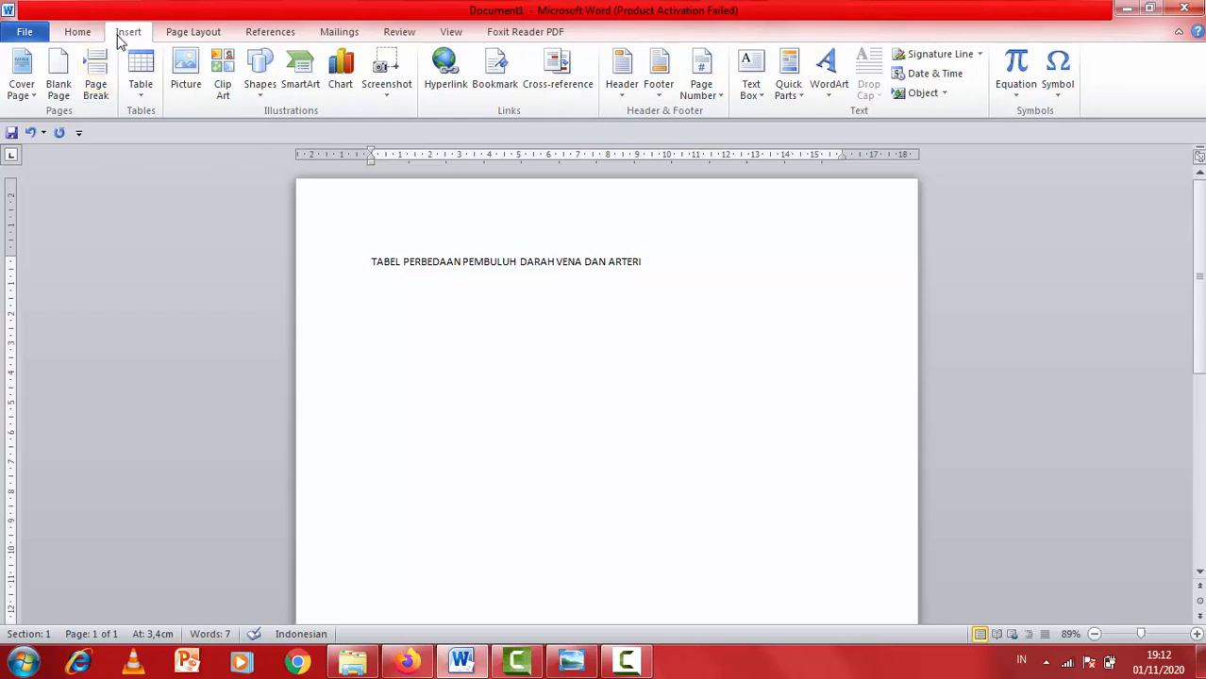
# Insert a table with three columns and two rows below the title, and dismiss the color scheme prompt.
pyautogui.click(141, 85)
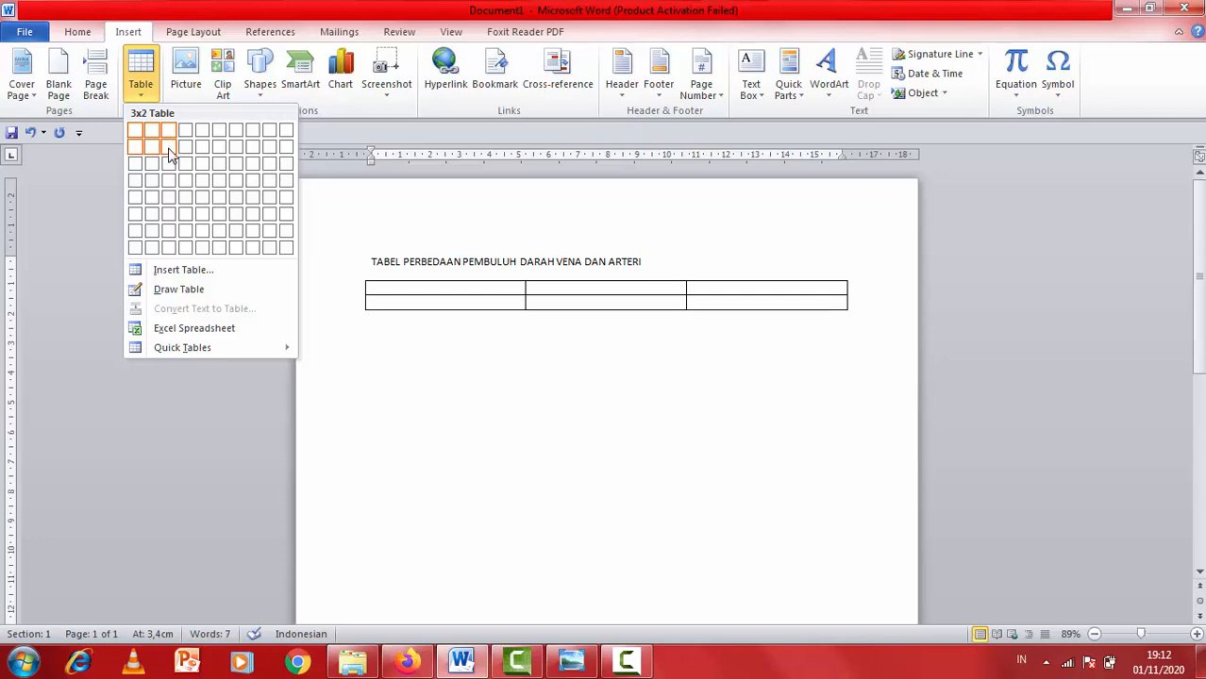
pyautogui.click(169, 154)
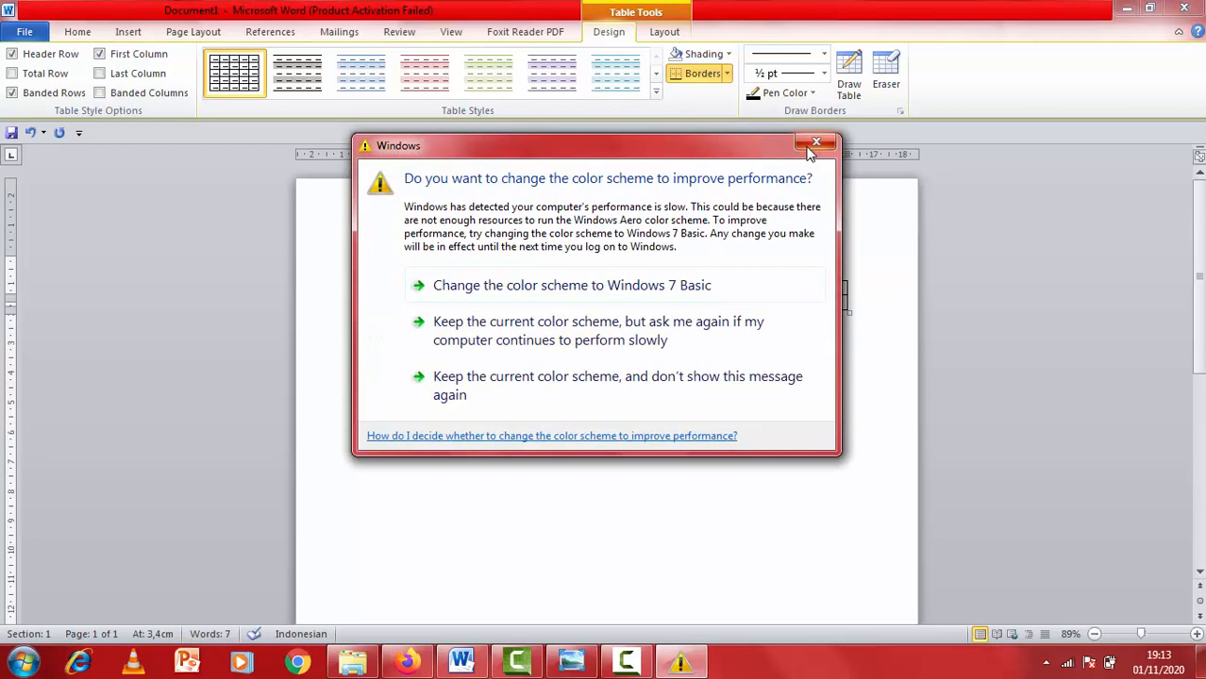
pyautogui.click(812, 147)
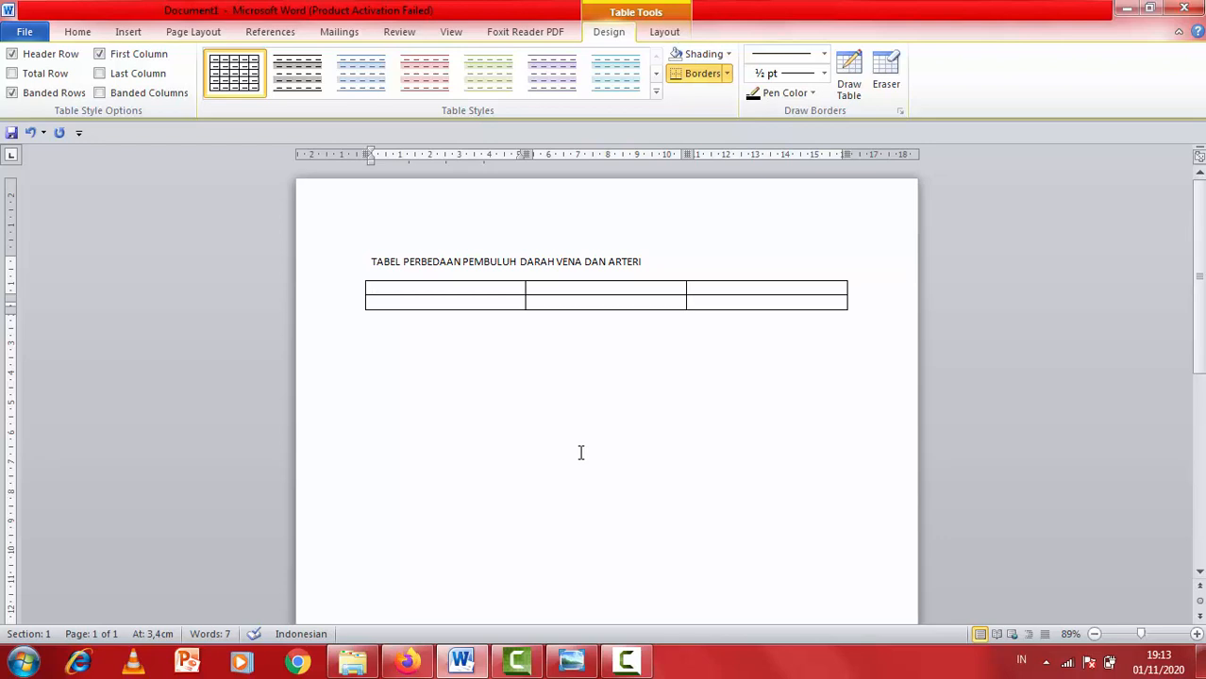
# Fill the table's header row with PEMBEDA, ARTERI and VENA.
pyautogui.write('PEMBEDA')
pyautogui.click(551, 289)
pyautogui.write('ARTERI')
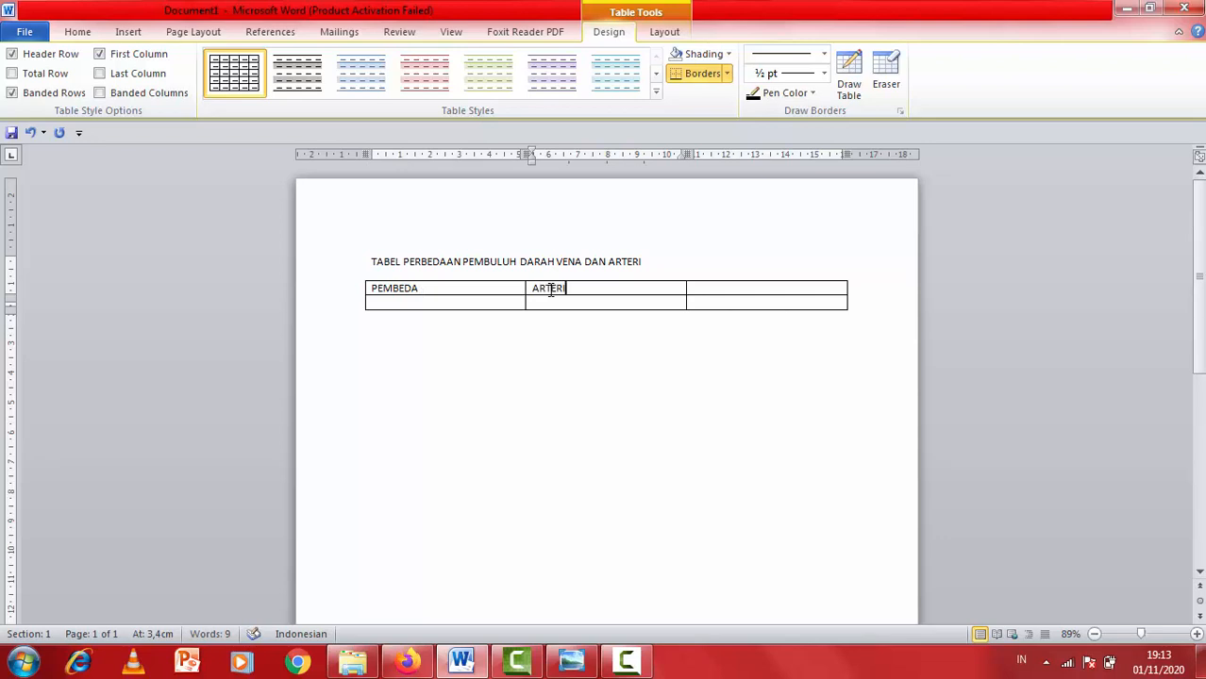
pyautogui.click(709, 290)
pyautogui.write('VENA')
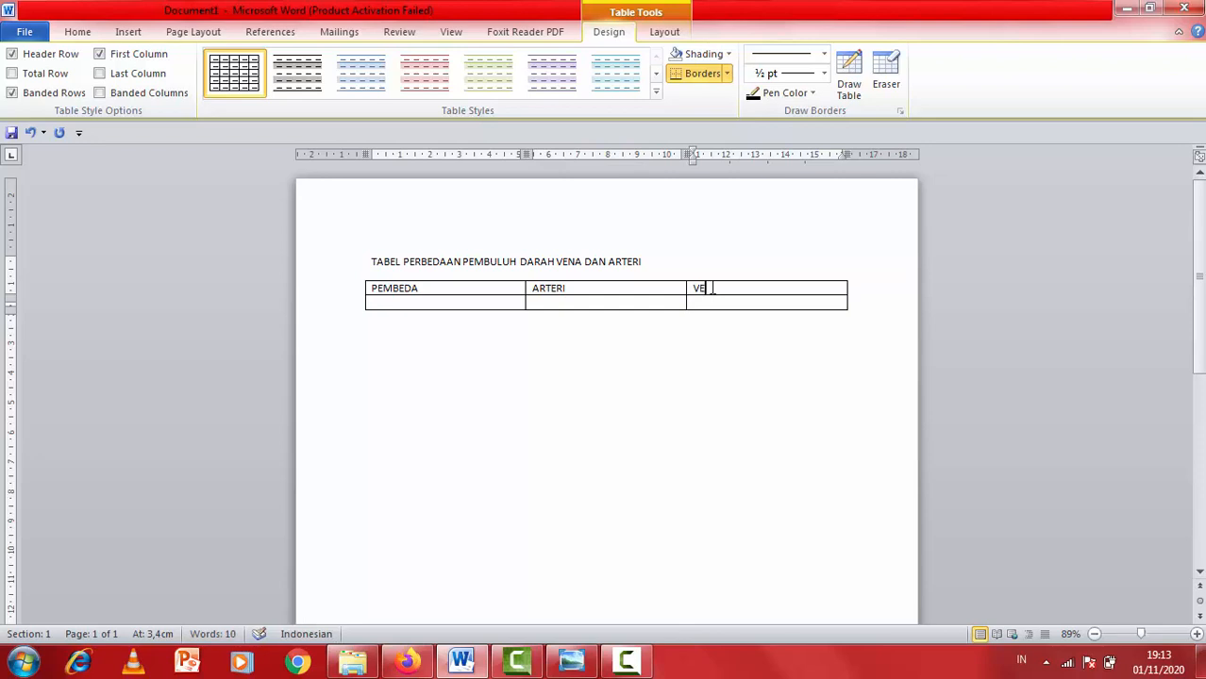
pyautogui.click(758, 301)
# Center the title above the table and format it bold at font size 14.
pyautogui.moveTo(641, 262); pyautogui.dragTo(380, 273)
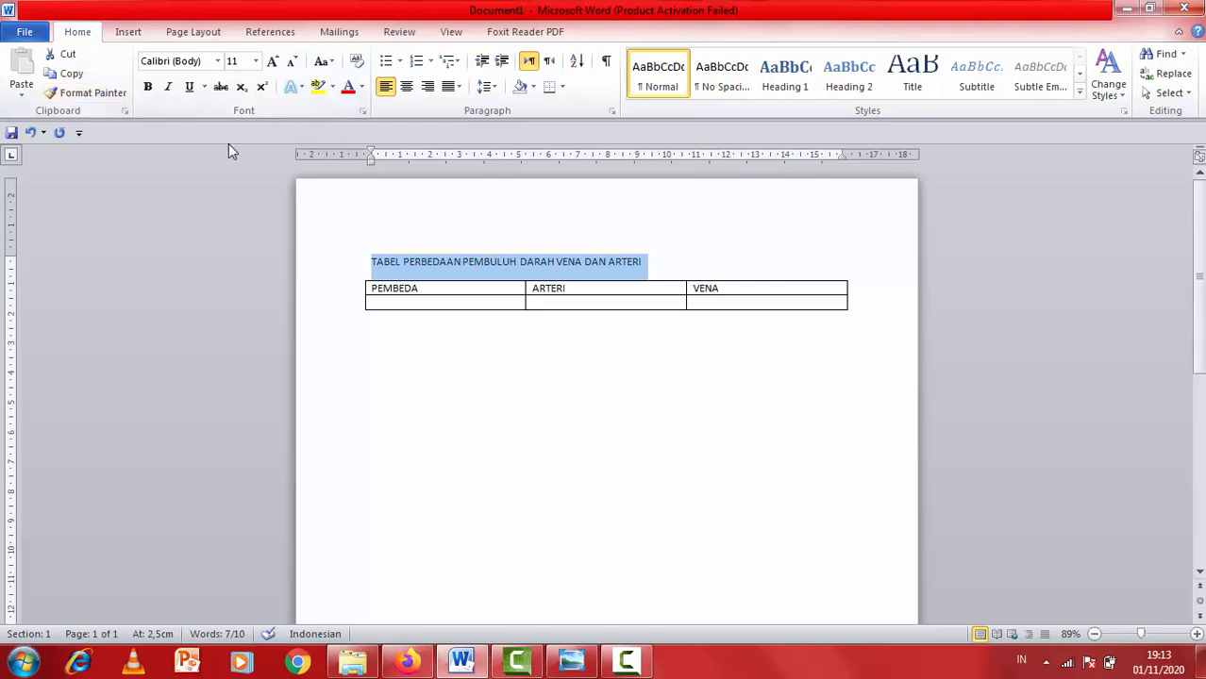
pyautogui.click(407, 88)
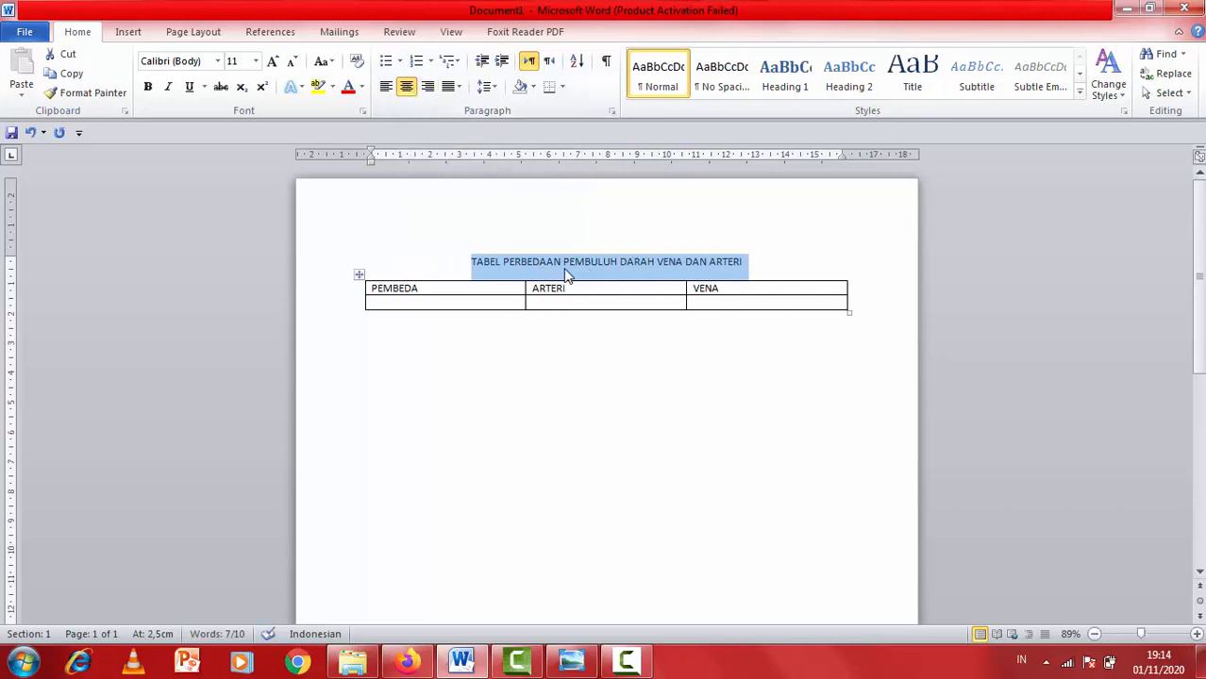
pyautogui.click(148, 88)
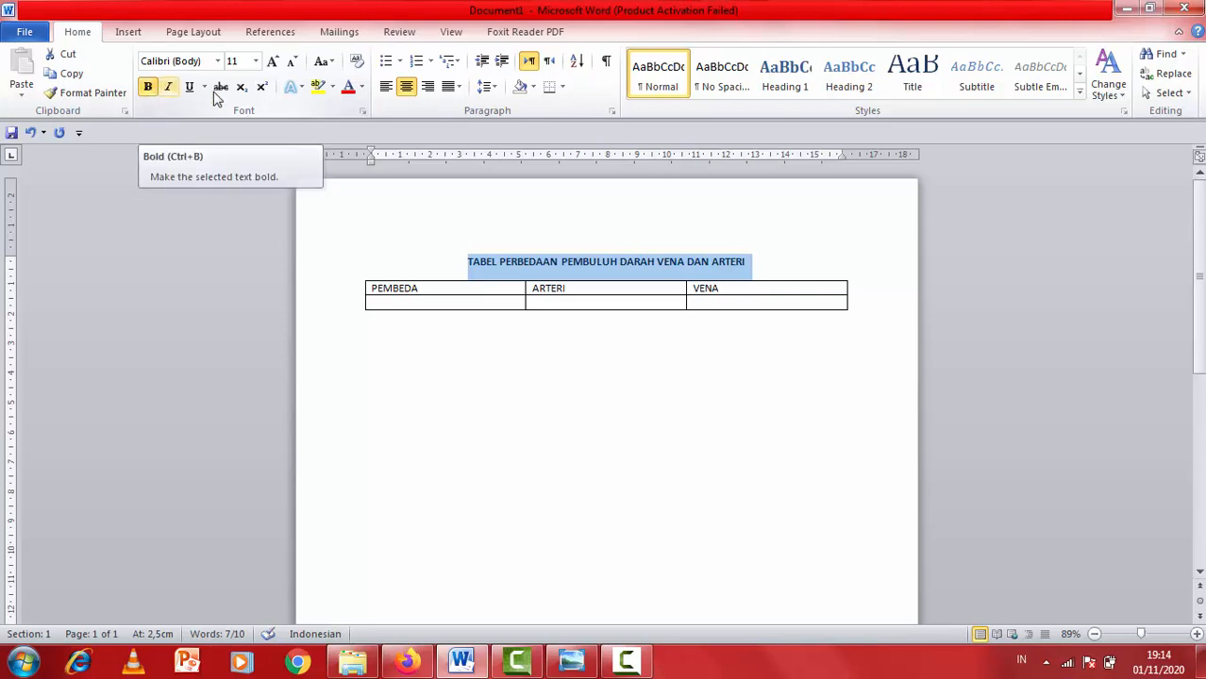
pyautogui.click(255, 63)
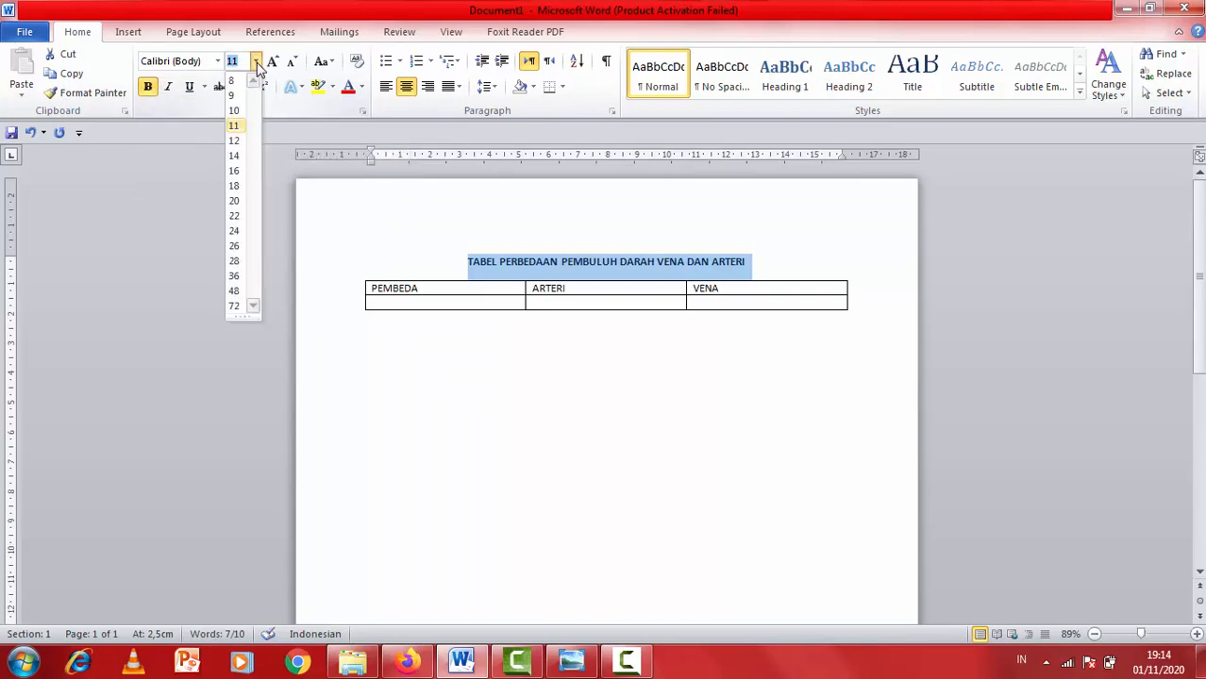
pyautogui.click(233, 157)
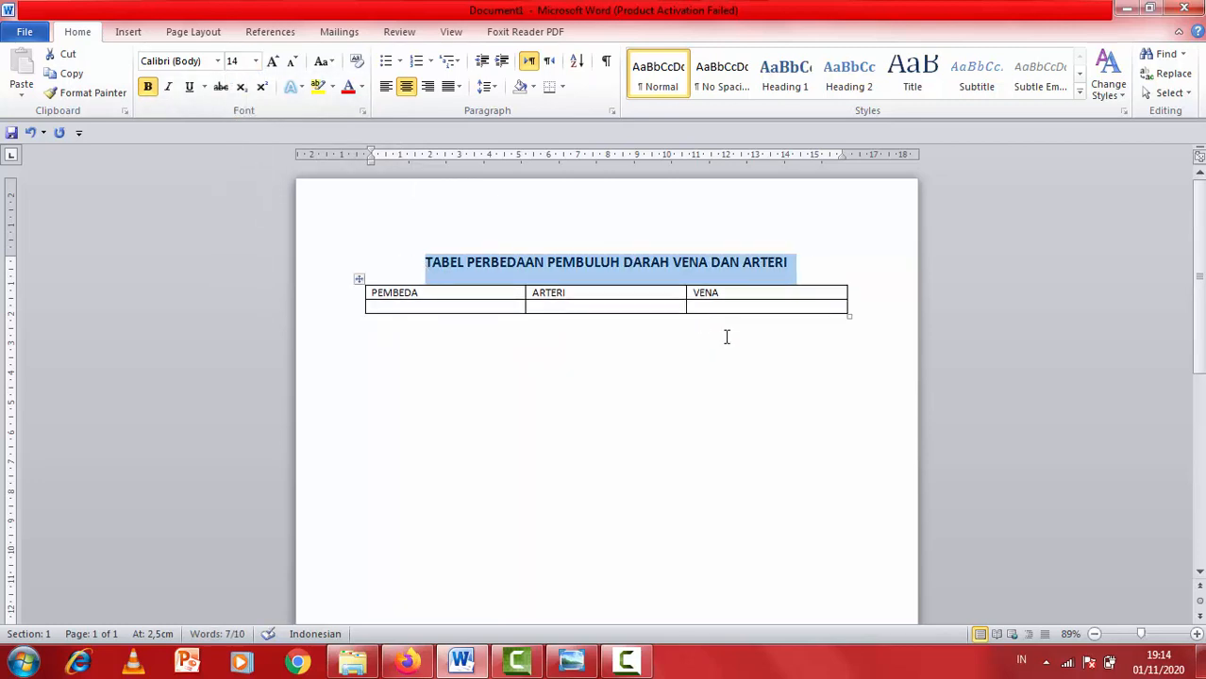
pyautogui.click(819, 270)
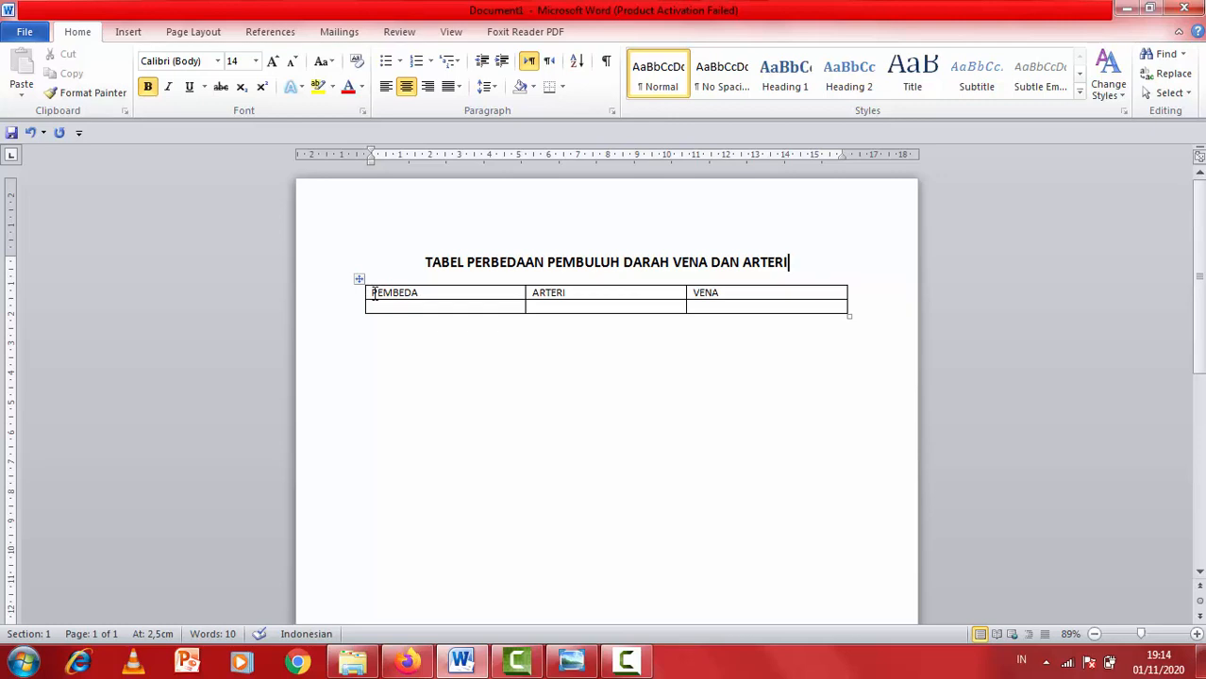
# Center the table's header row text and format it bold at font size 12.
pyautogui.moveTo(373, 293); pyautogui.dragTo(763, 290)
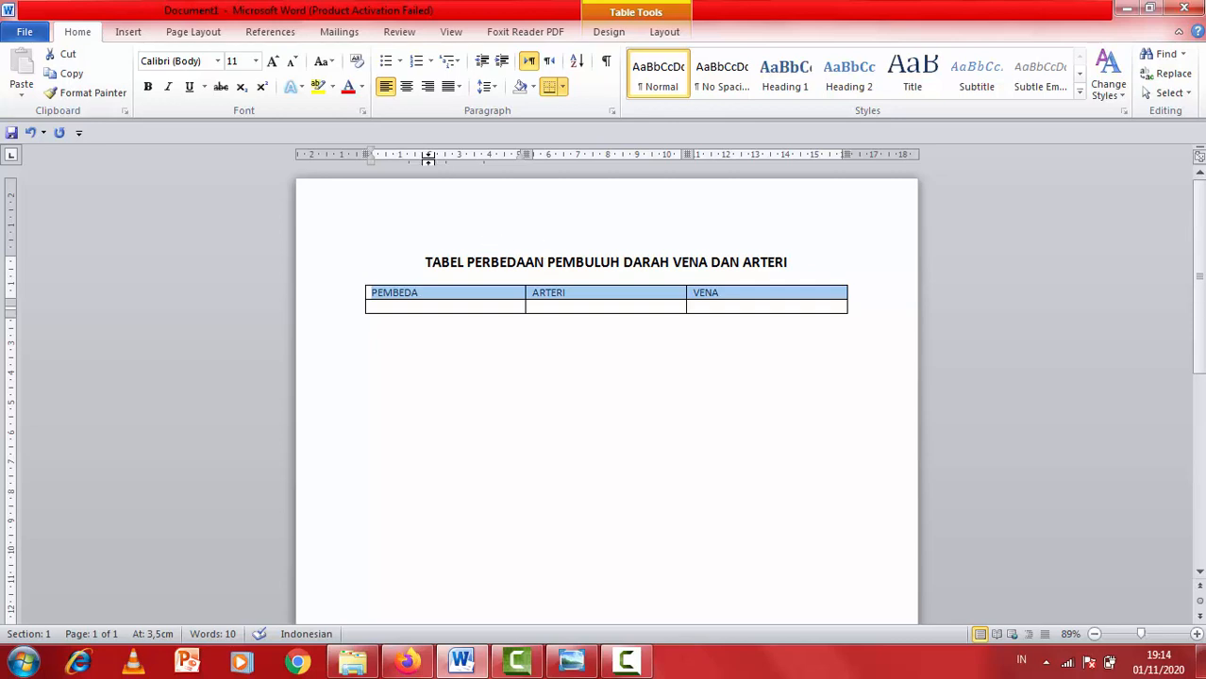
pyautogui.click(407, 88)
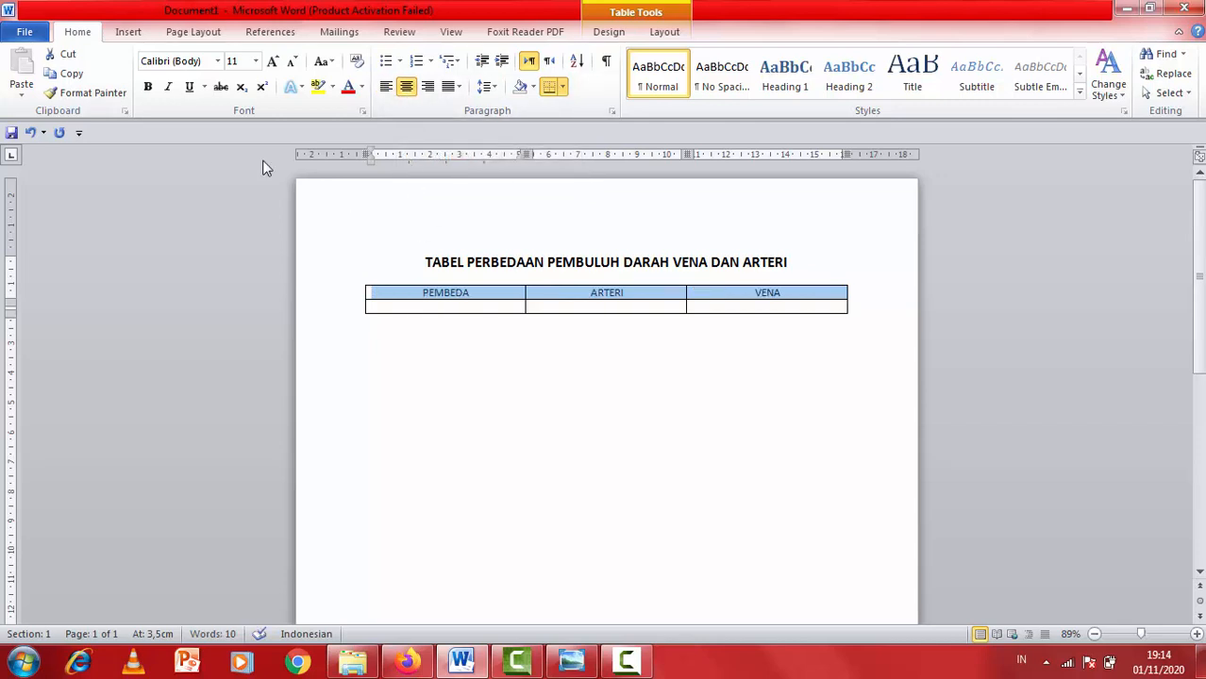
pyautogui.click(148, 86)
pyautogui.click(255, 62)
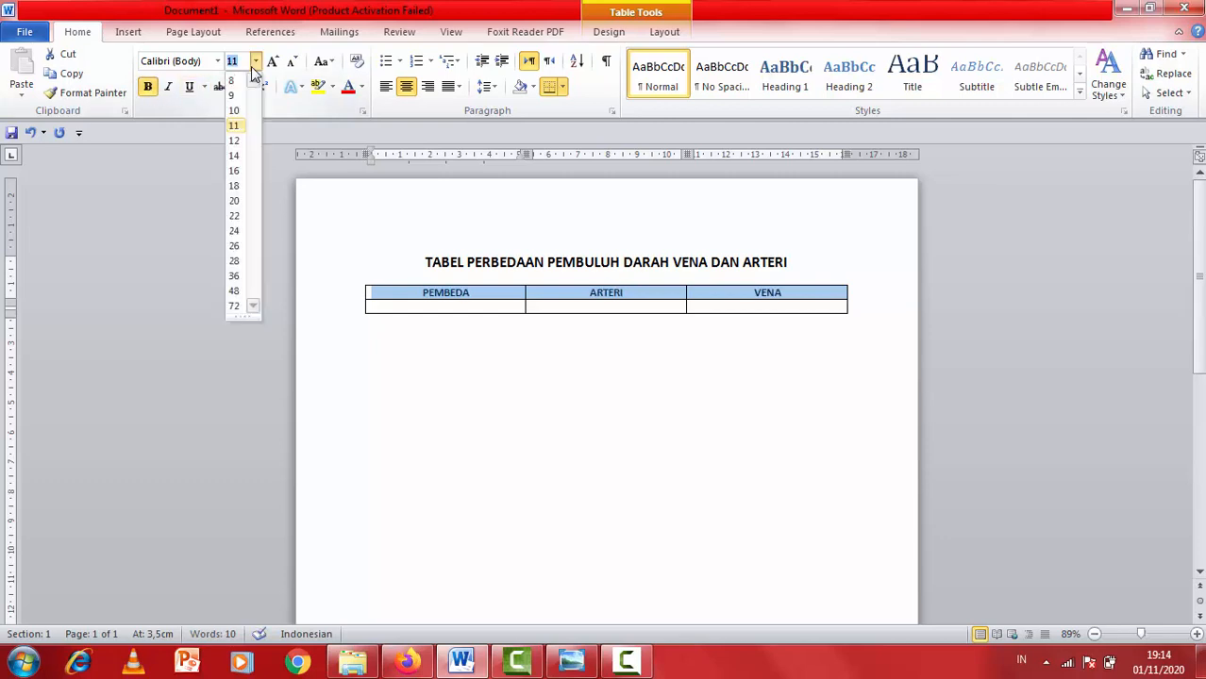
pyautogui.click(234, 141)
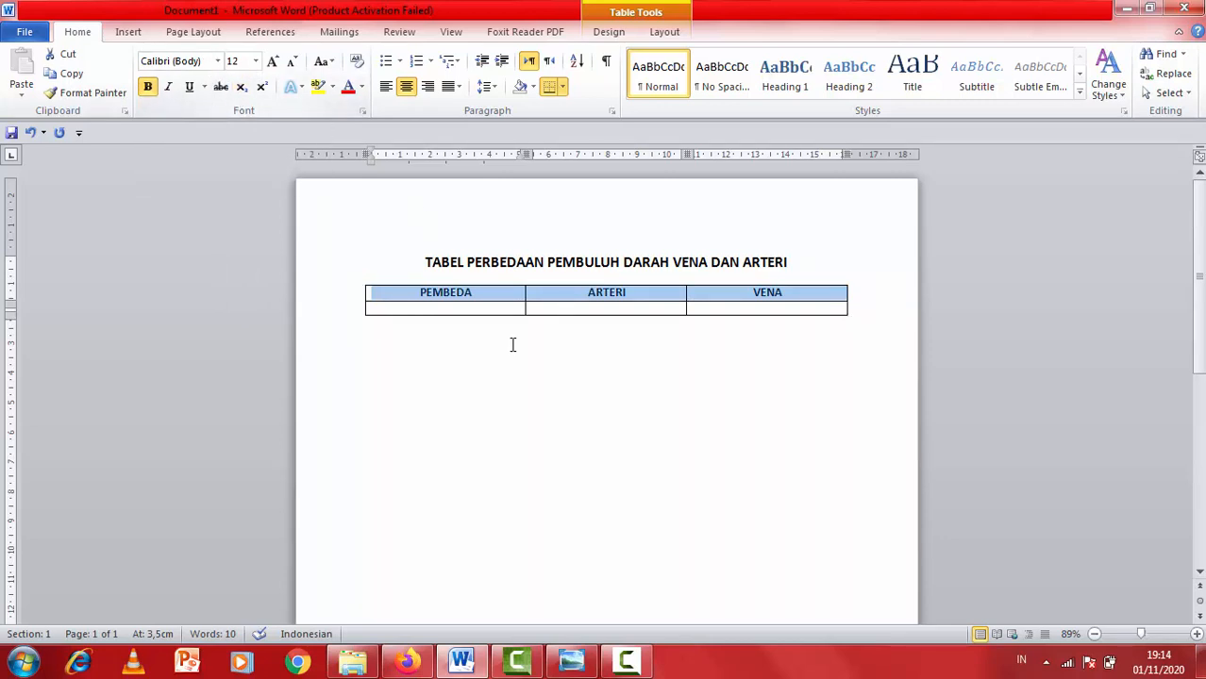
pyautogui.click(703, 306)
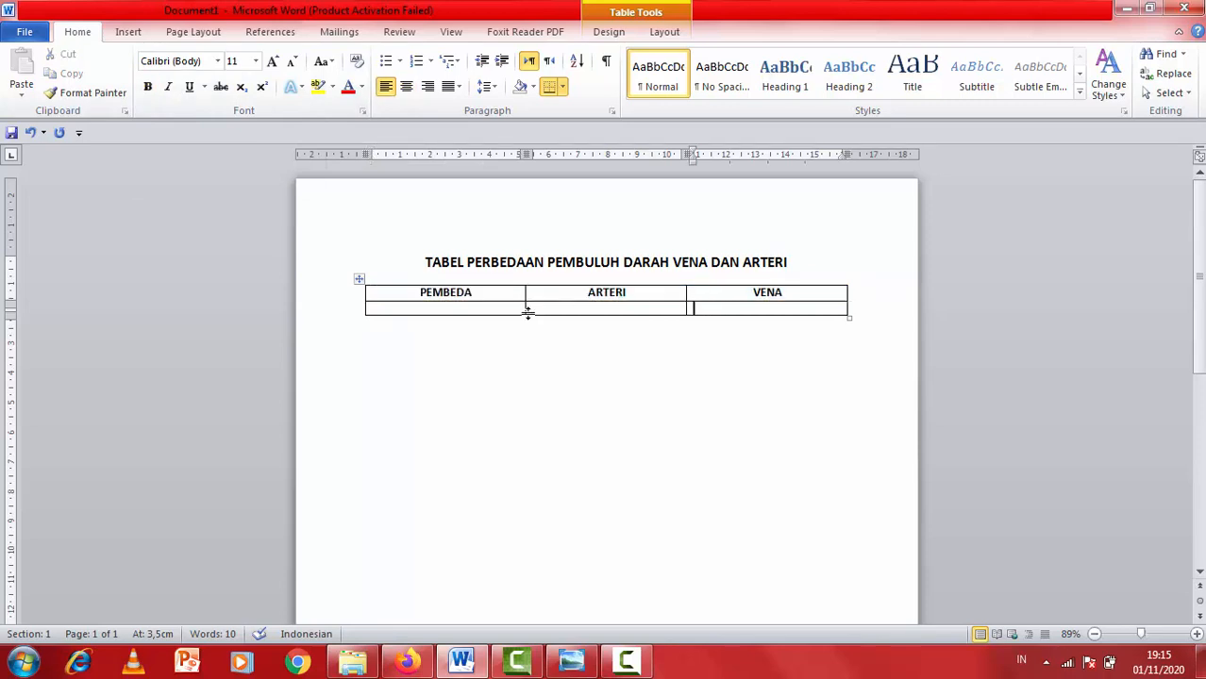
# Enter "Letak" in the PEMBEDA column of the table's second row.
pyautogui.click(505, 310)
pyautogui.write('L')
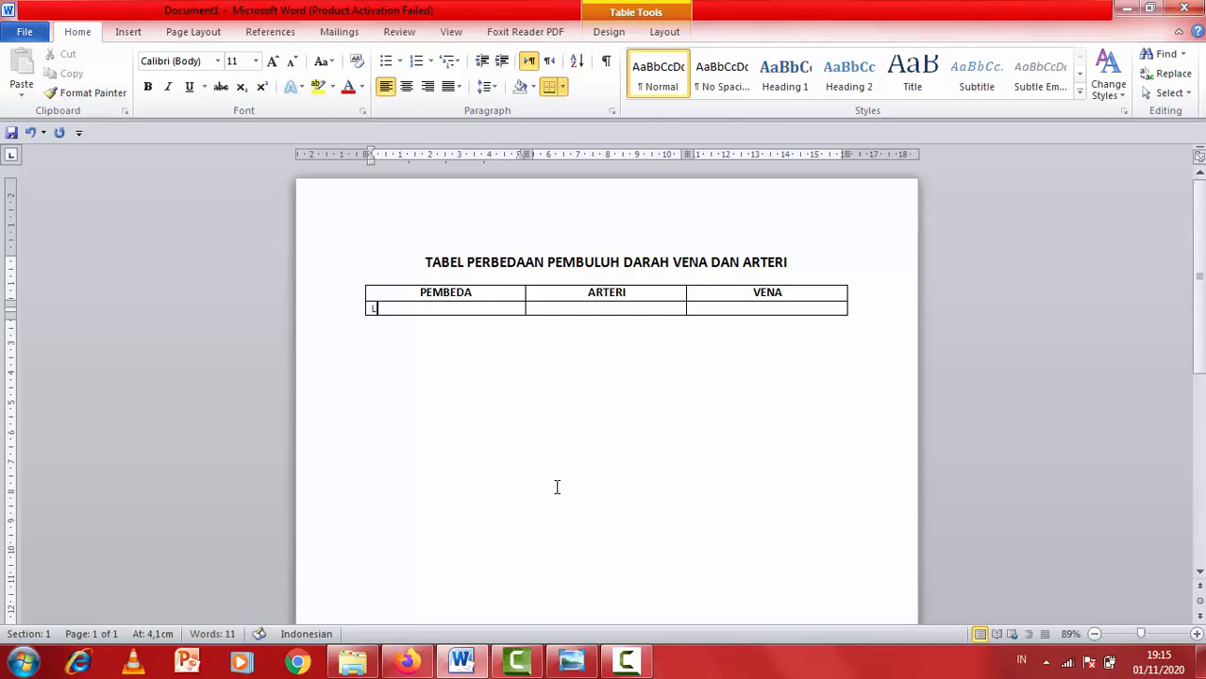
pyautogui.write('etak')
pyautogui.moveTo(397, 311); pyautogui.dragTo(370, 309)
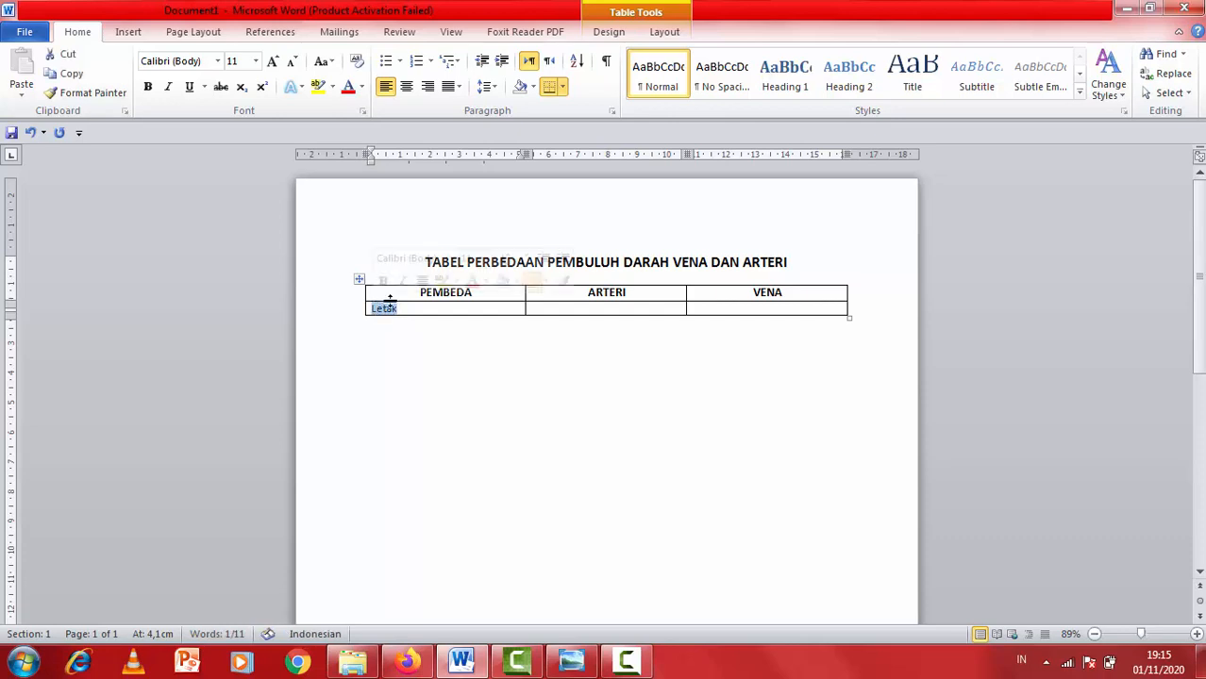
pyautogui.click(425, 292)
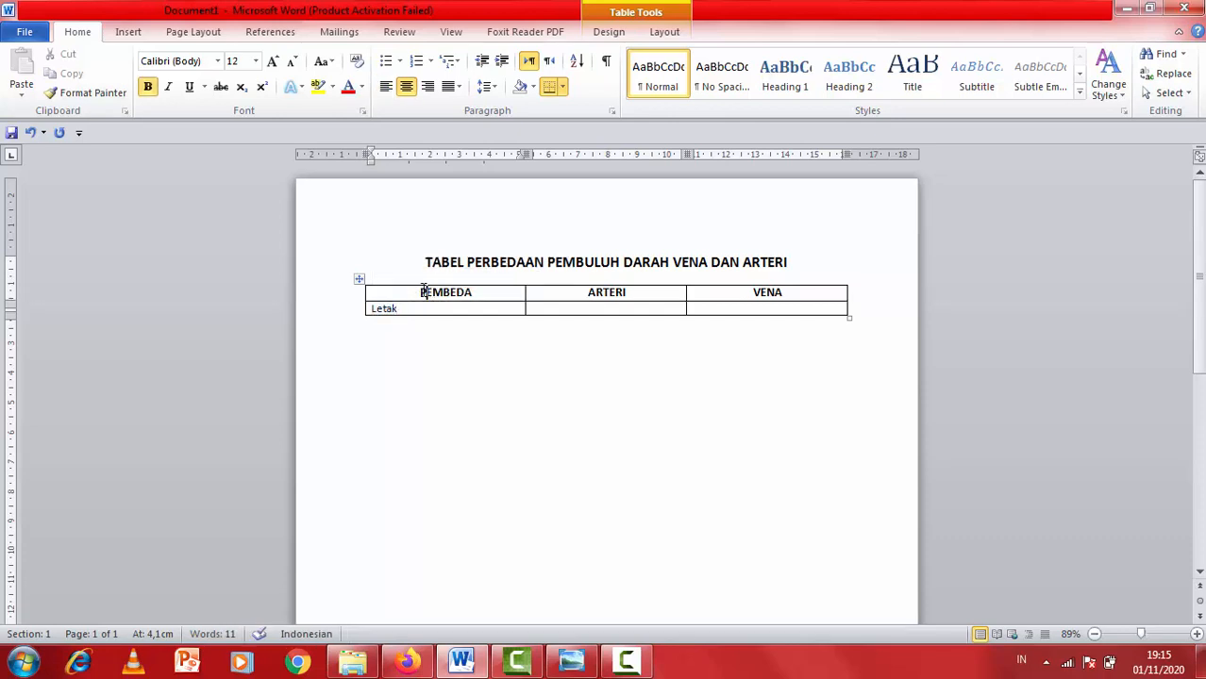
pyautogui.moveTo(419, 292); pyautogui.dragTo(469, 293)
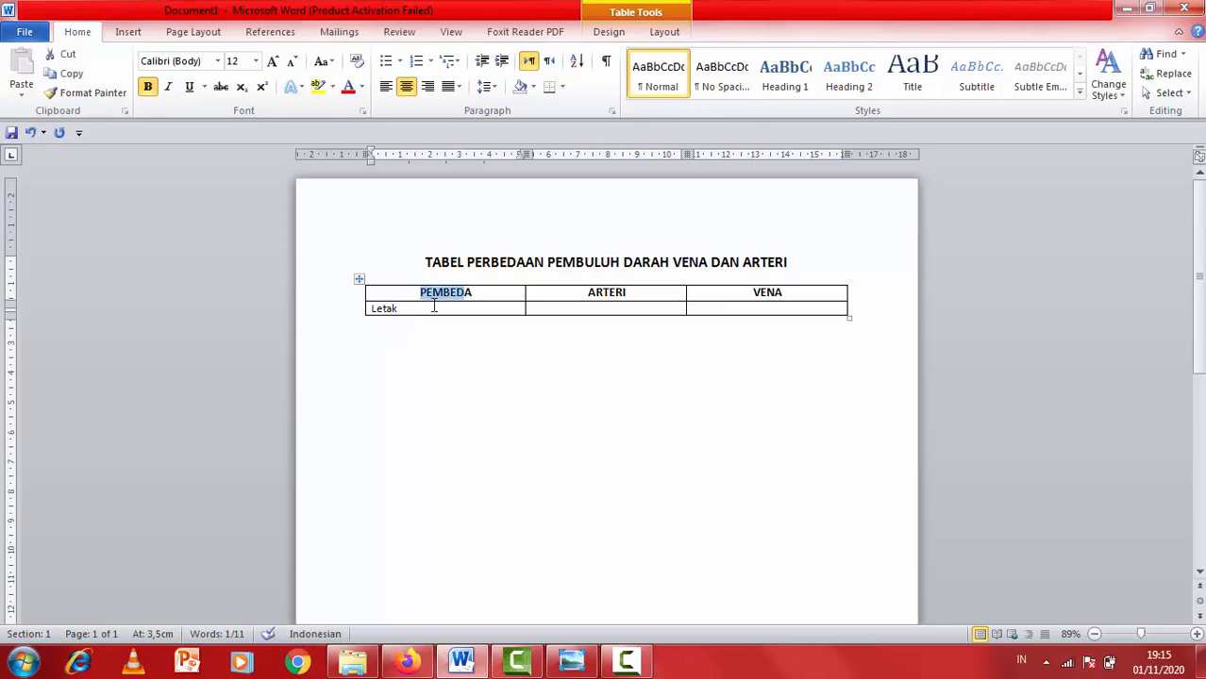
pyautogui.click(458, 307)
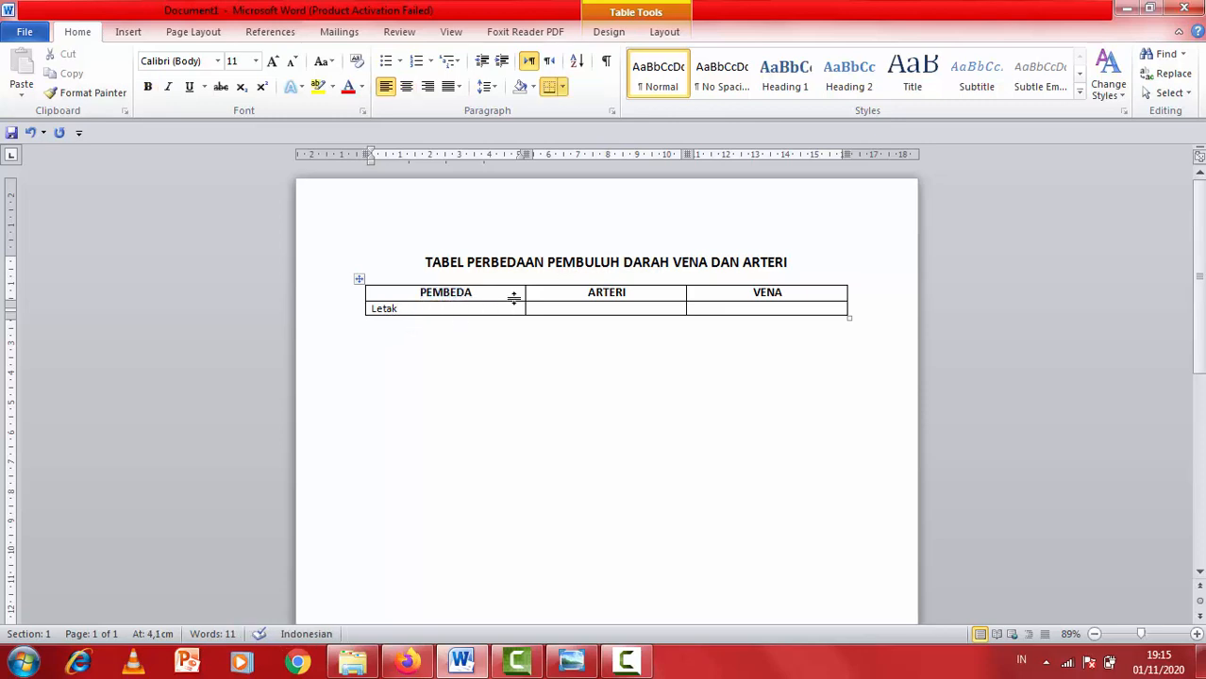
# Complete the Letak row with "Agak kedalam bagian tubuh" under ARTERI and "Agak keluar dari bagian tubuh" under VENA.
pyautogui.press('Tab')
pyautogui.write('aga')
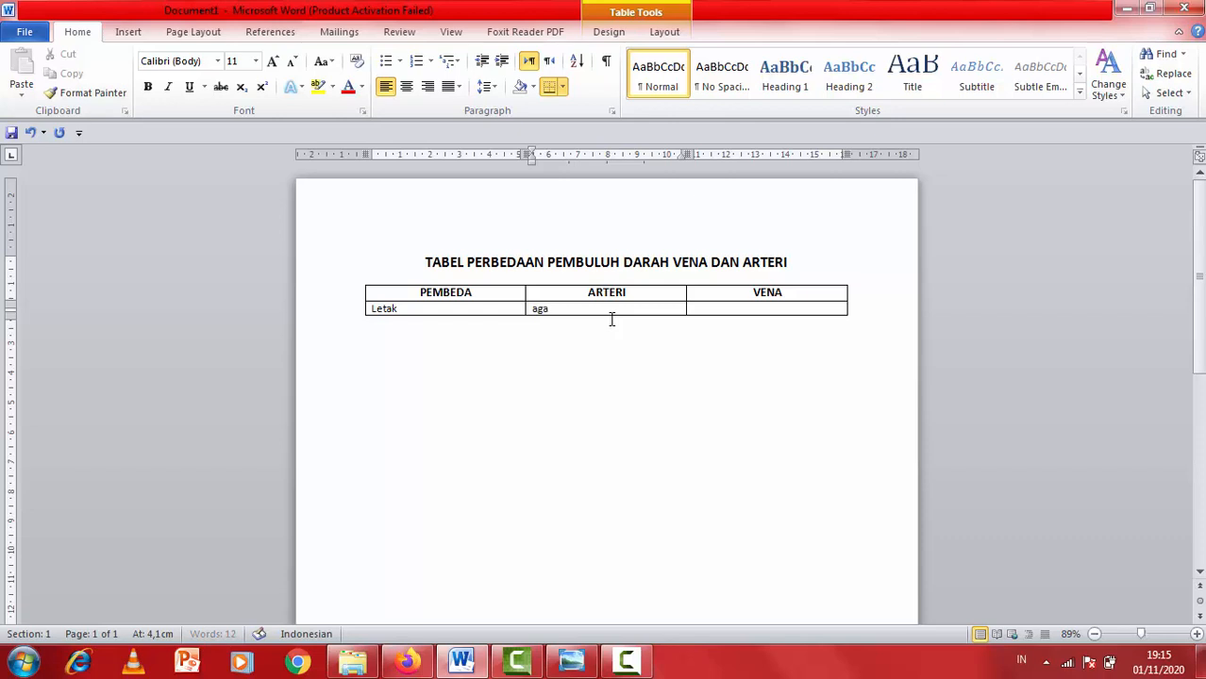
pyautogui.write('k kedalam bagian tubuh')
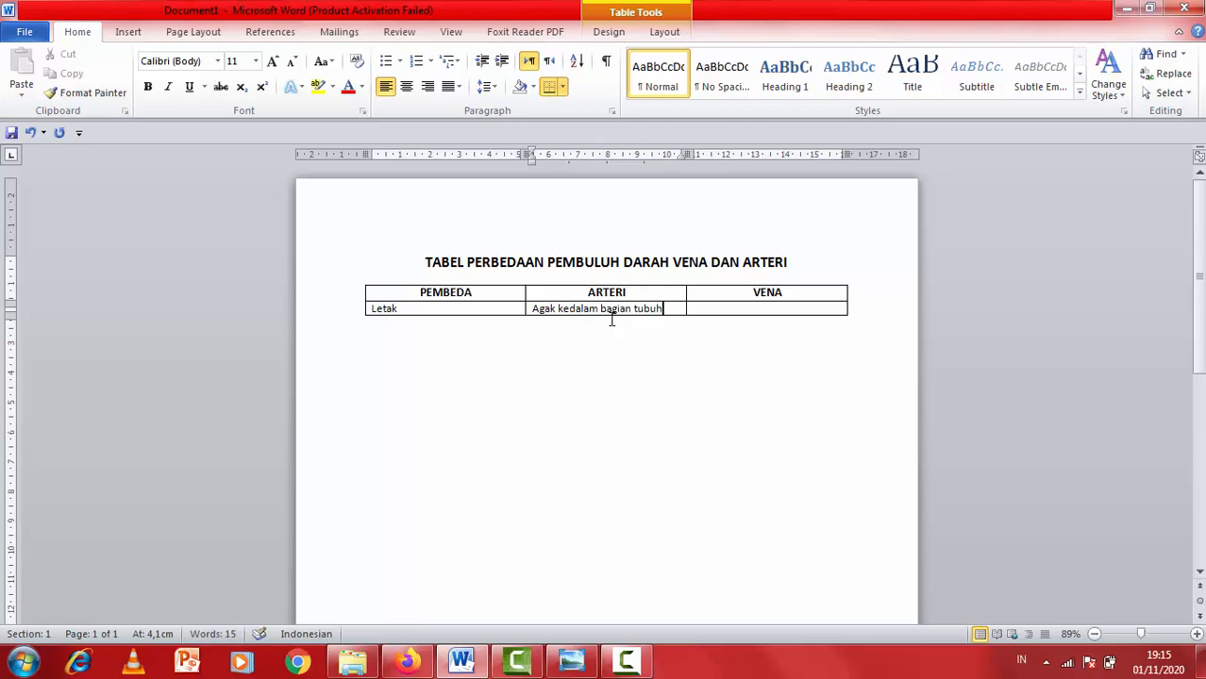
pyautogui.press('Tab')
pyautogui.write('agak')
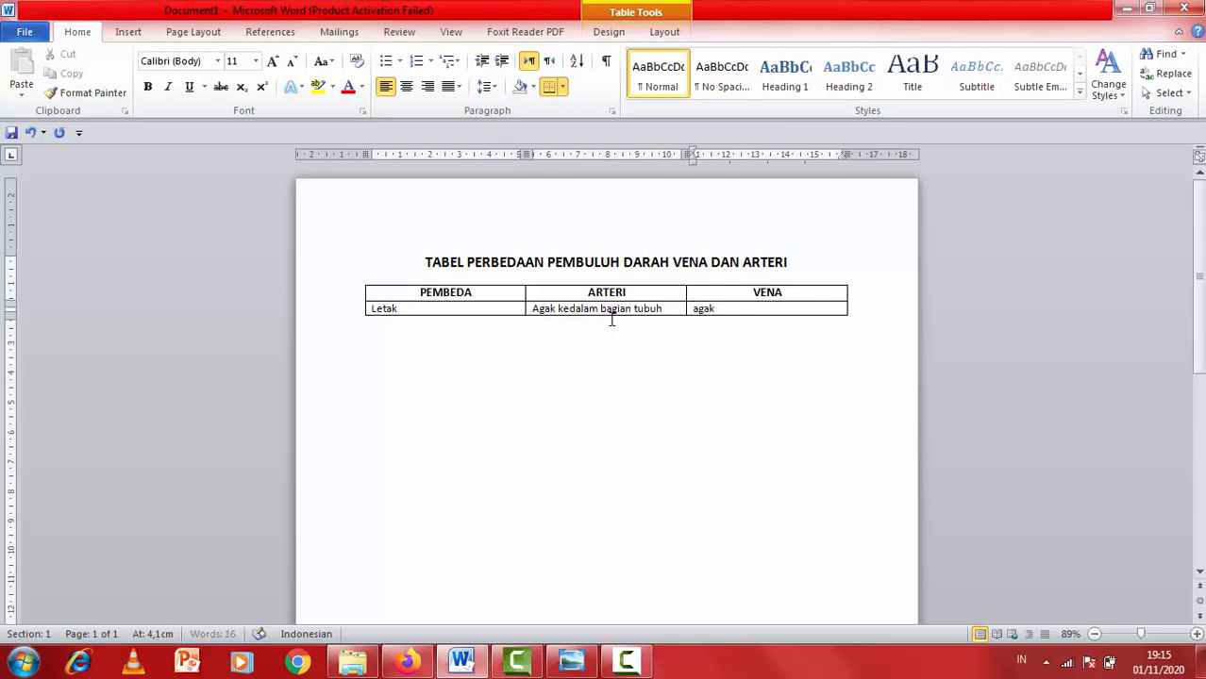
pyautogui.write(' keluar dari bagian tubu')
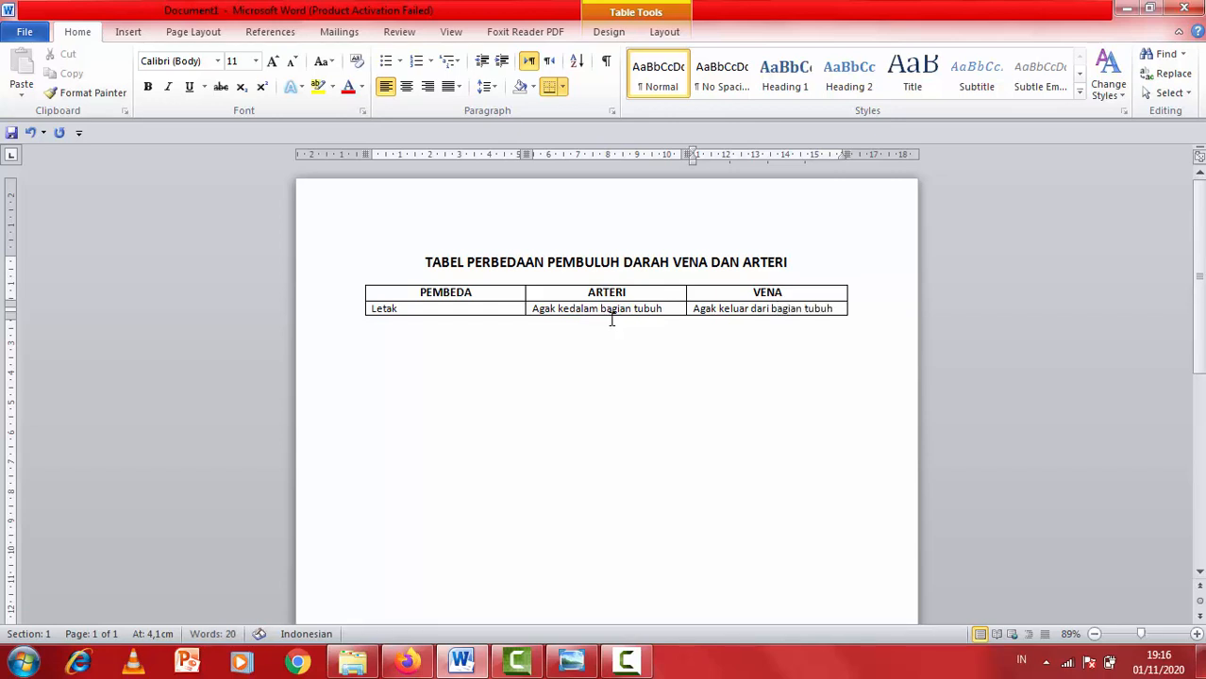
pyautogui.write('h')
# Add a "Fungsi" row below Letak with "Mengangkut oksigen" under ARTERI and "Mengangkut karbondioksida" under VENA, dismissing the color scheme prompt.
pyautogui.press('Tab')
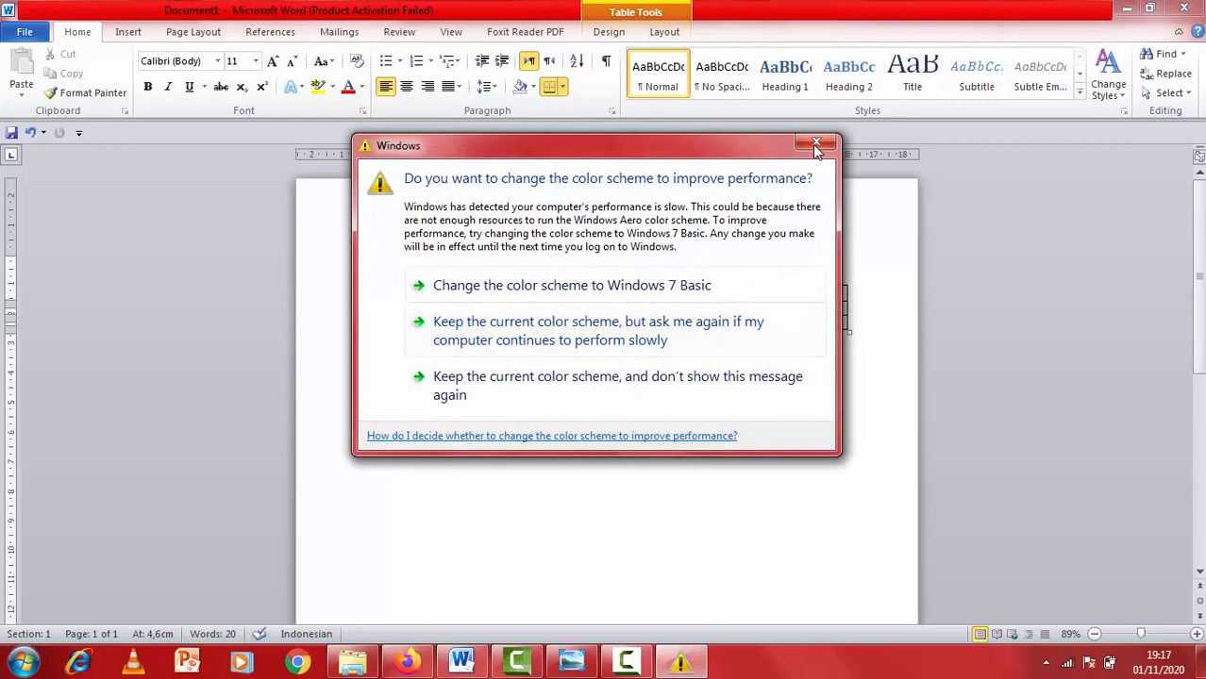
pyautogui.click(817, 146)
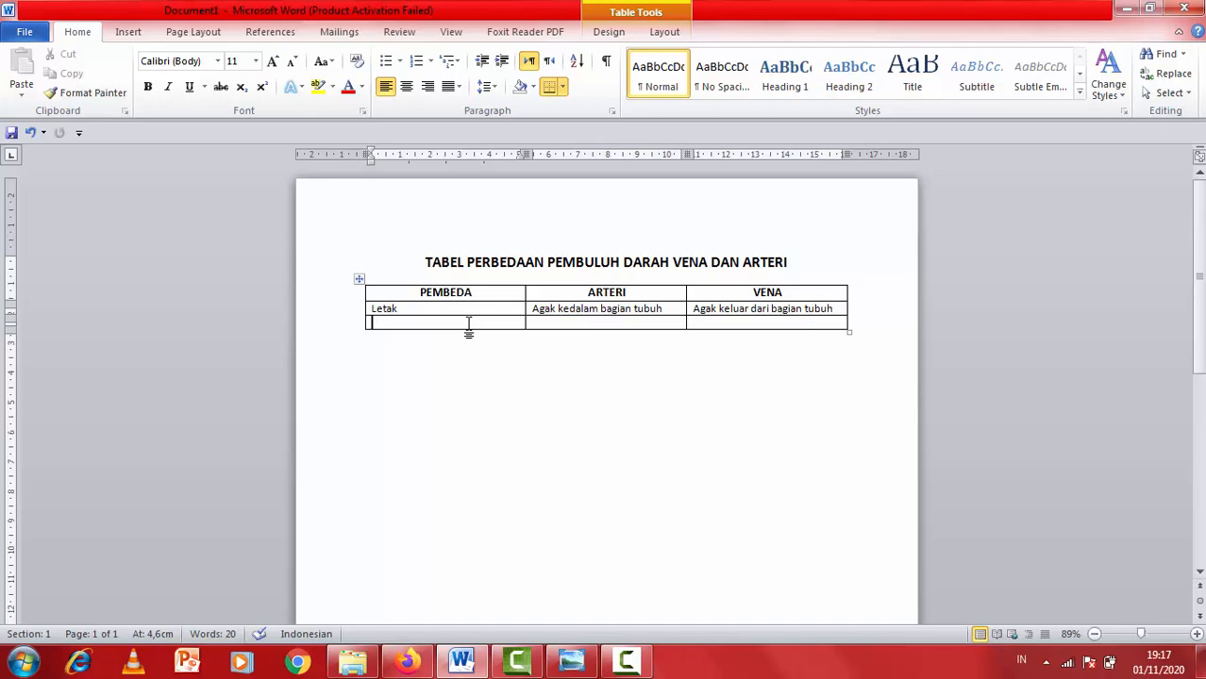
pyautogui.write('Fungsi')
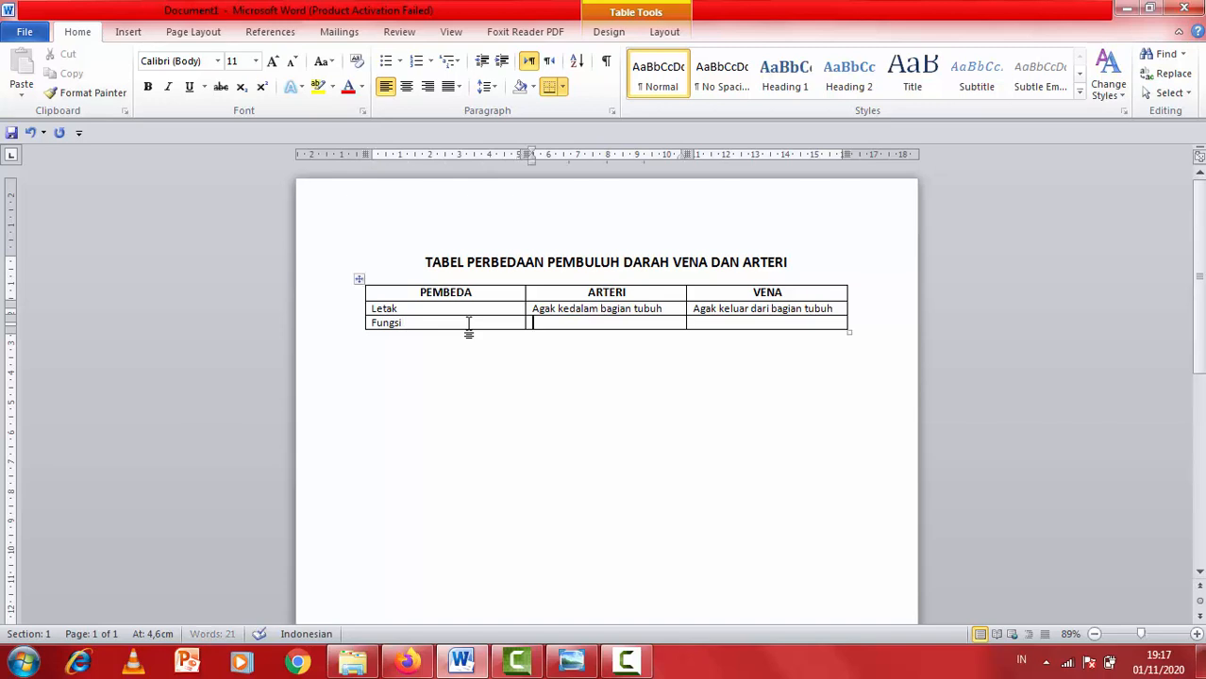
pyautogui.press('Tab')
pyautogui.write('mengangkut oksi')
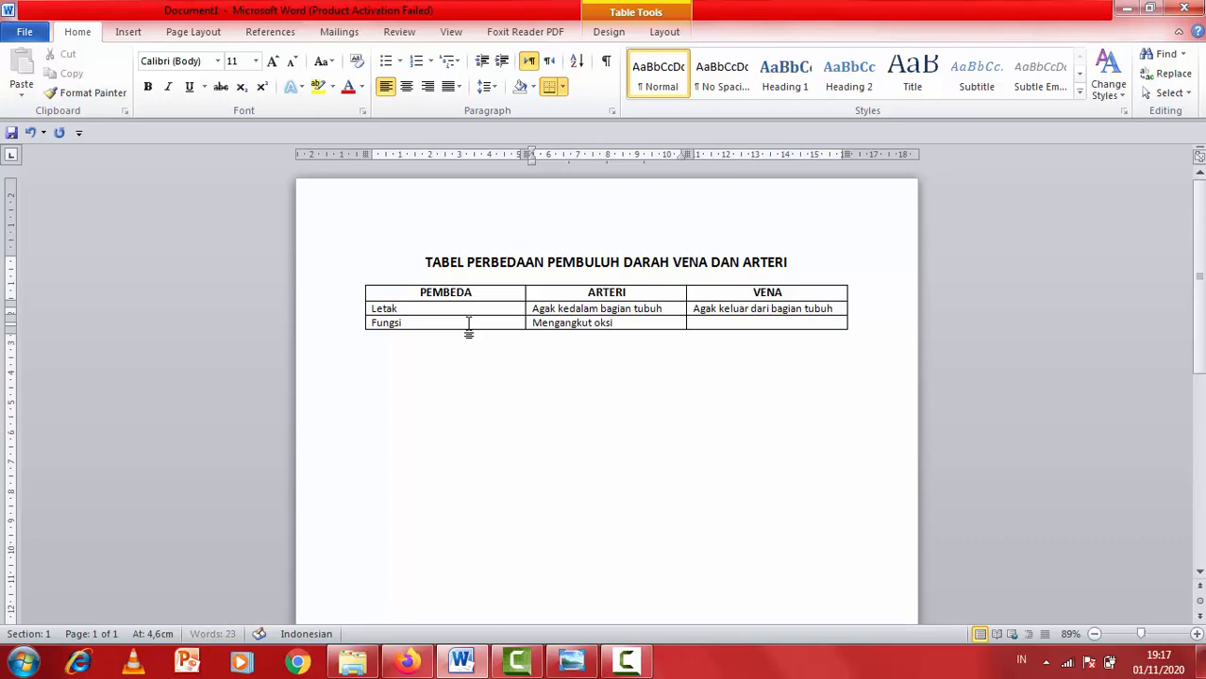
pyautogui.write('gen')
pyautogui.press('Tab')
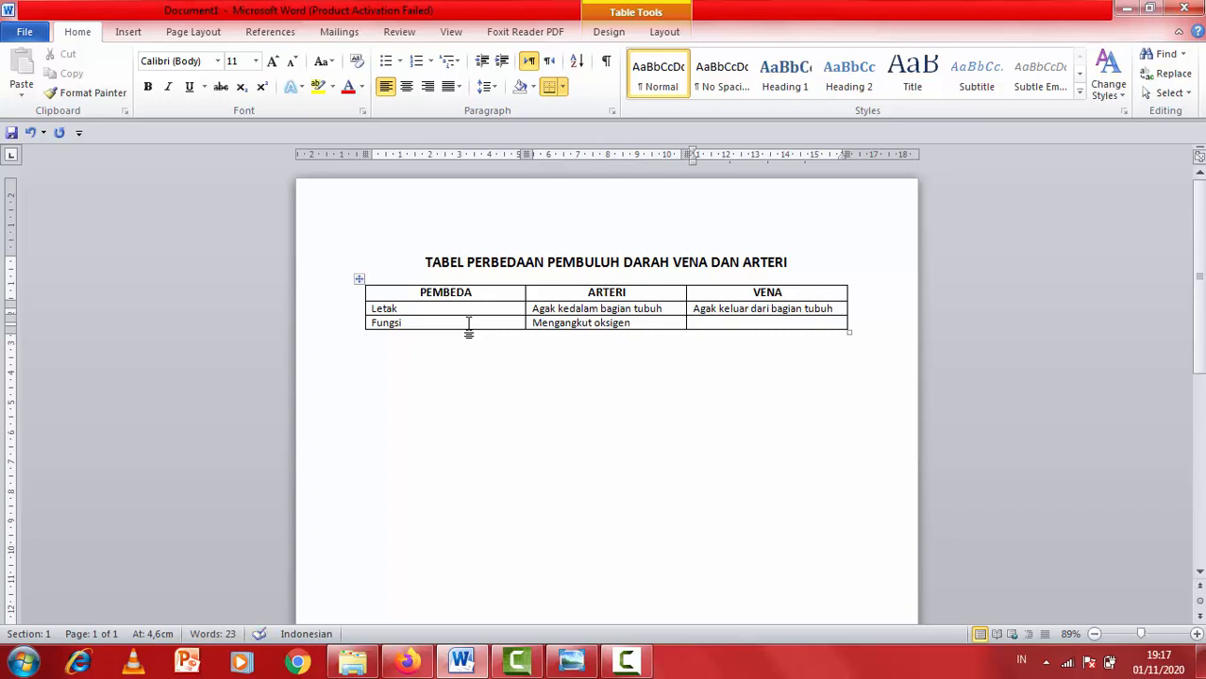
pyautogui.write('mengang')
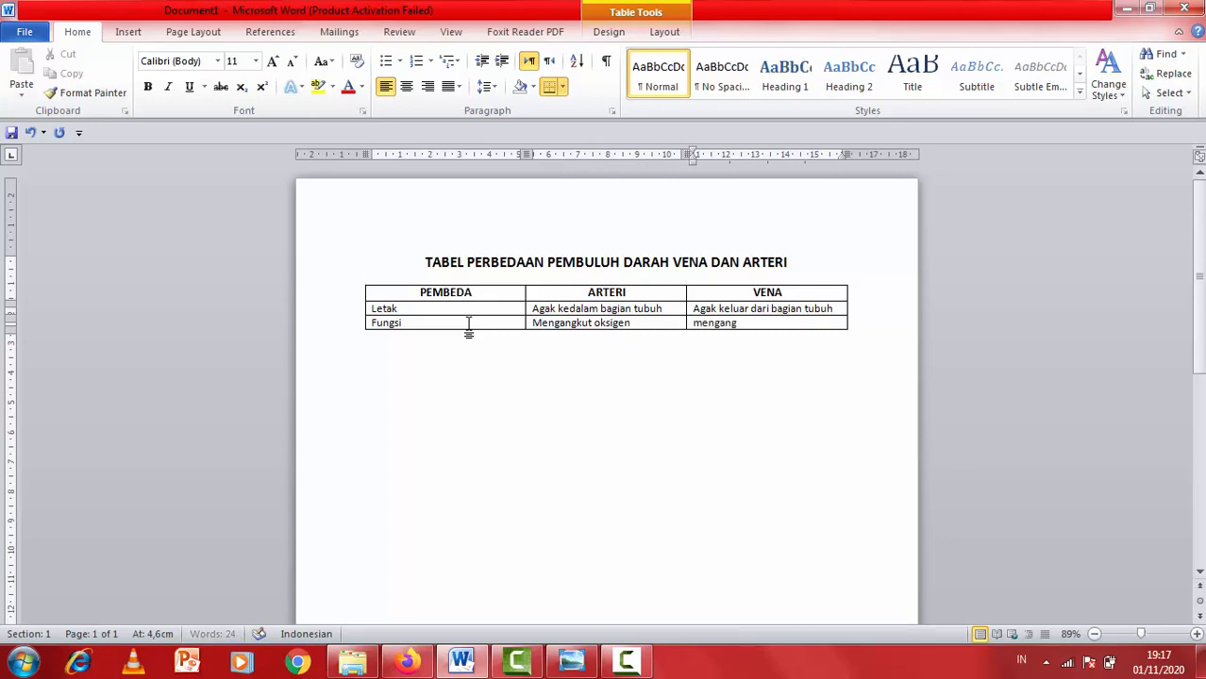
pyautogui.write('kut kar')
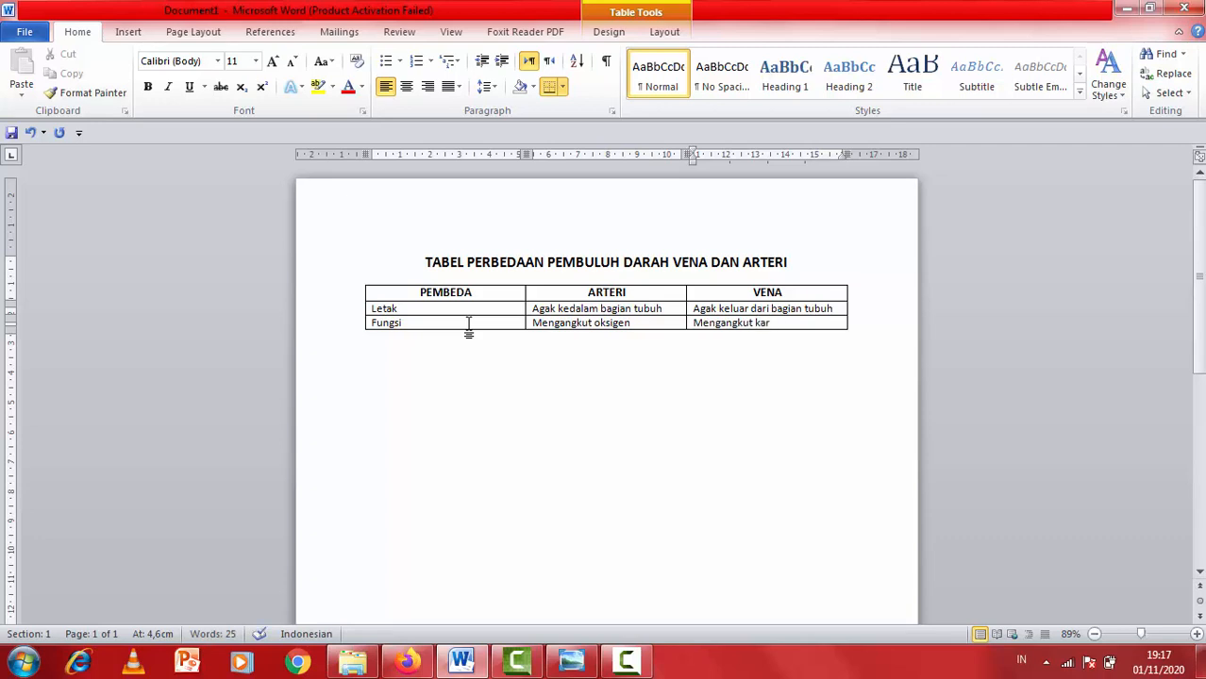
pyautogui.write('bondioksida')
# Add a "Dinding pembuluh" row with "Elastis dan kuat" under ARTERI and "Tipis dan tidak elastik" under VENA.
pyautogui.press('Tab')
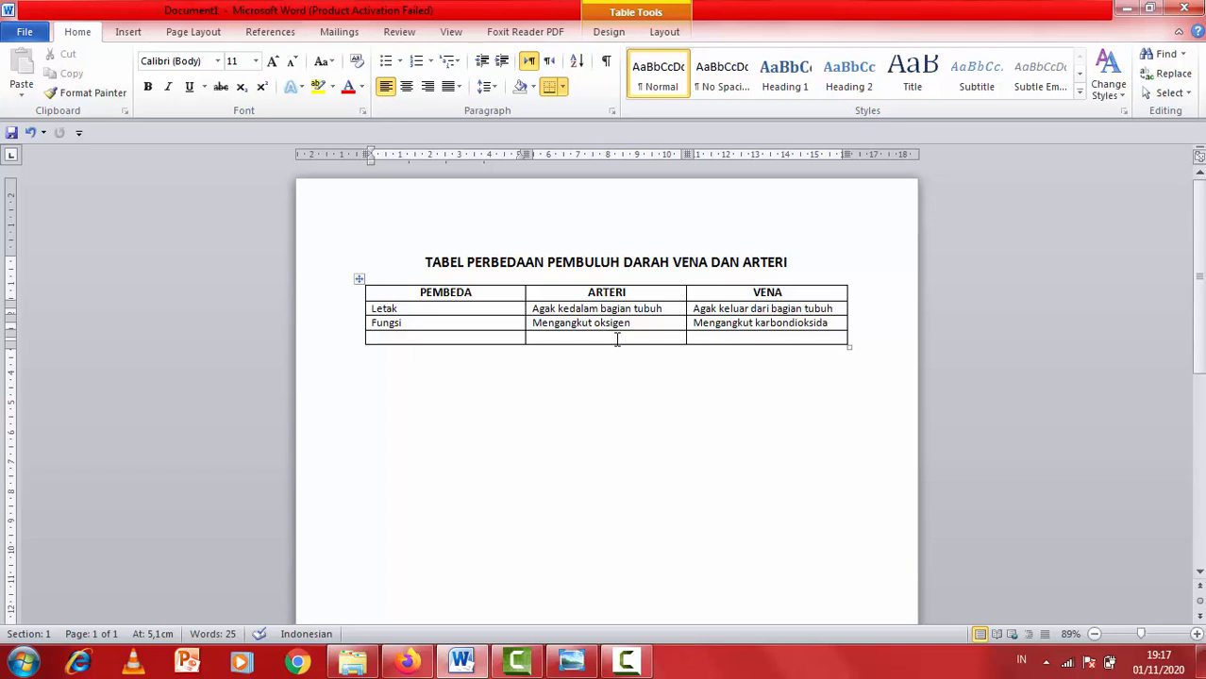
pyautogui.write('Dindin')
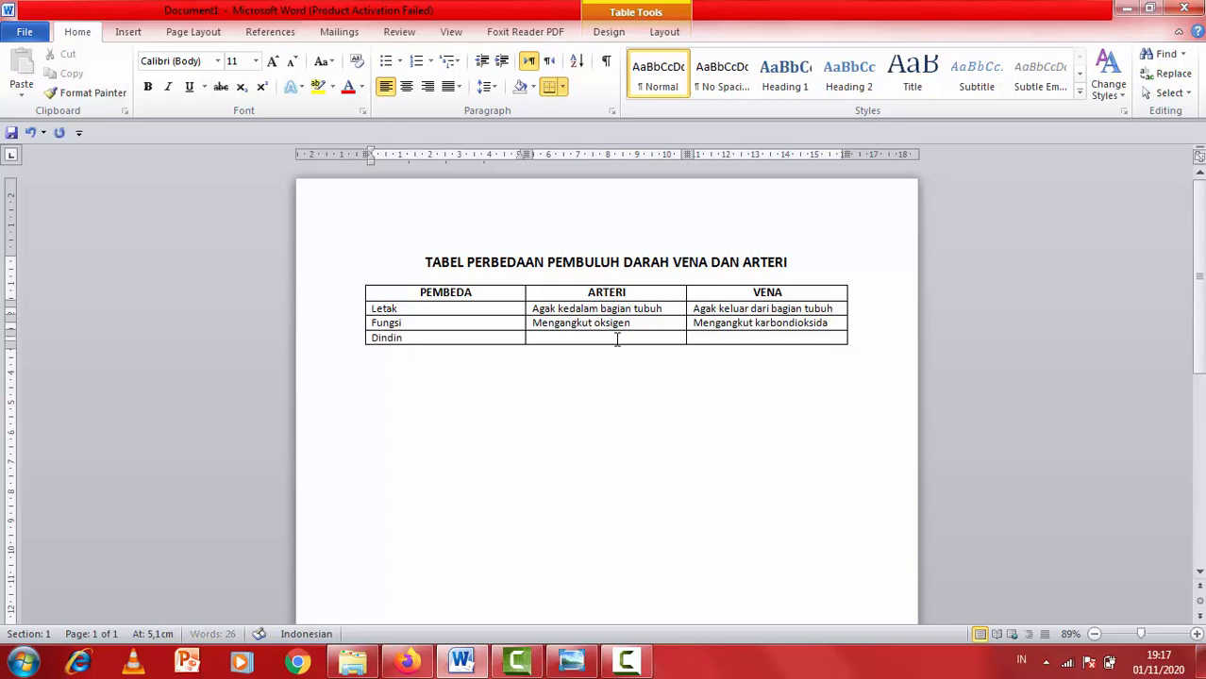
pyautogui.write('g pembuluh')
pyautogui.press('Tab')
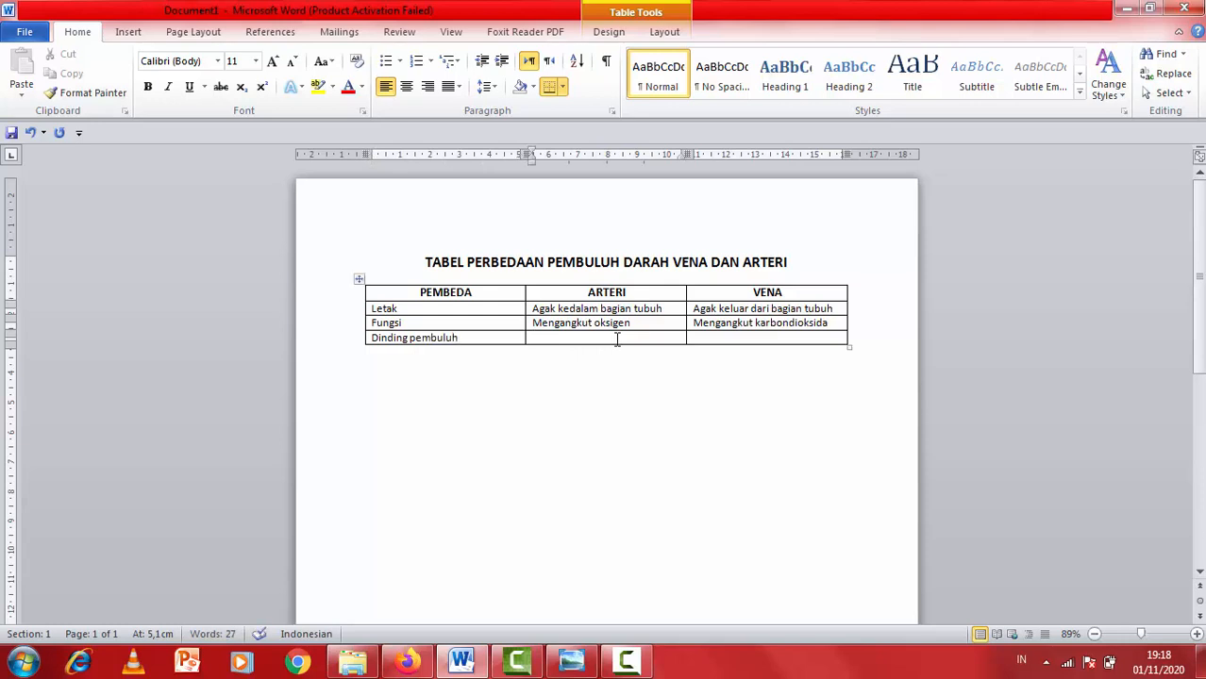
pyautogui.write('elastis dan kuat')
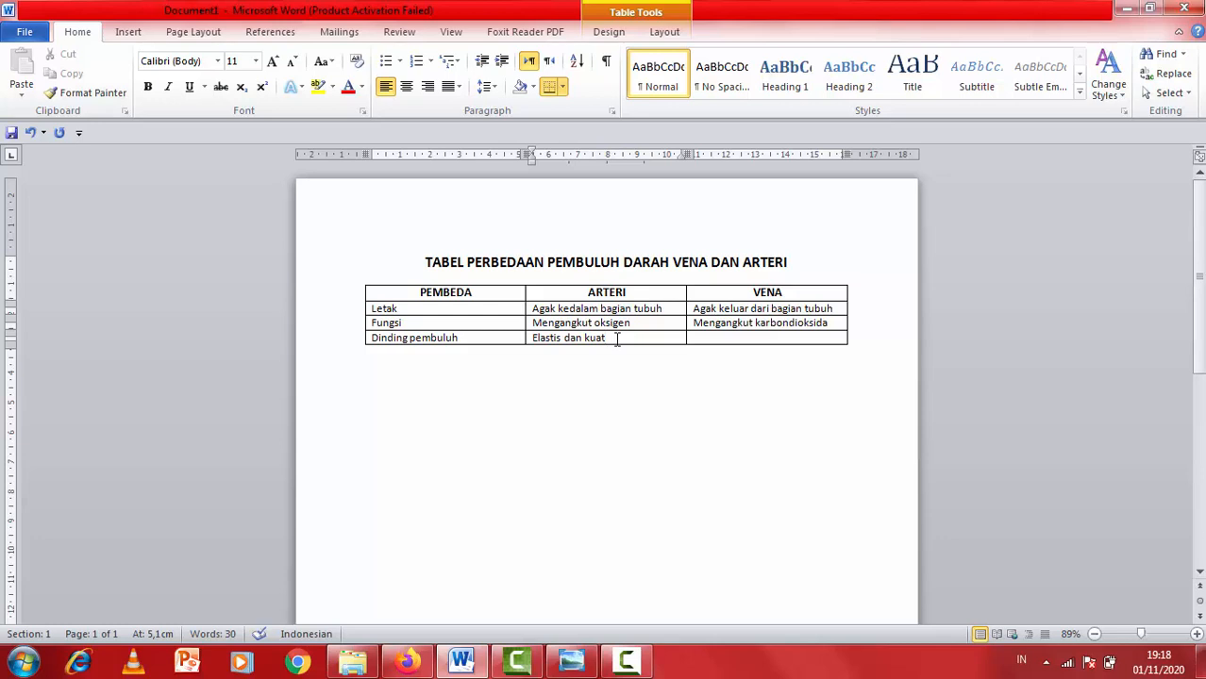
pyautogui.press('Tab')
pyautogui.write('Tipis dan t')
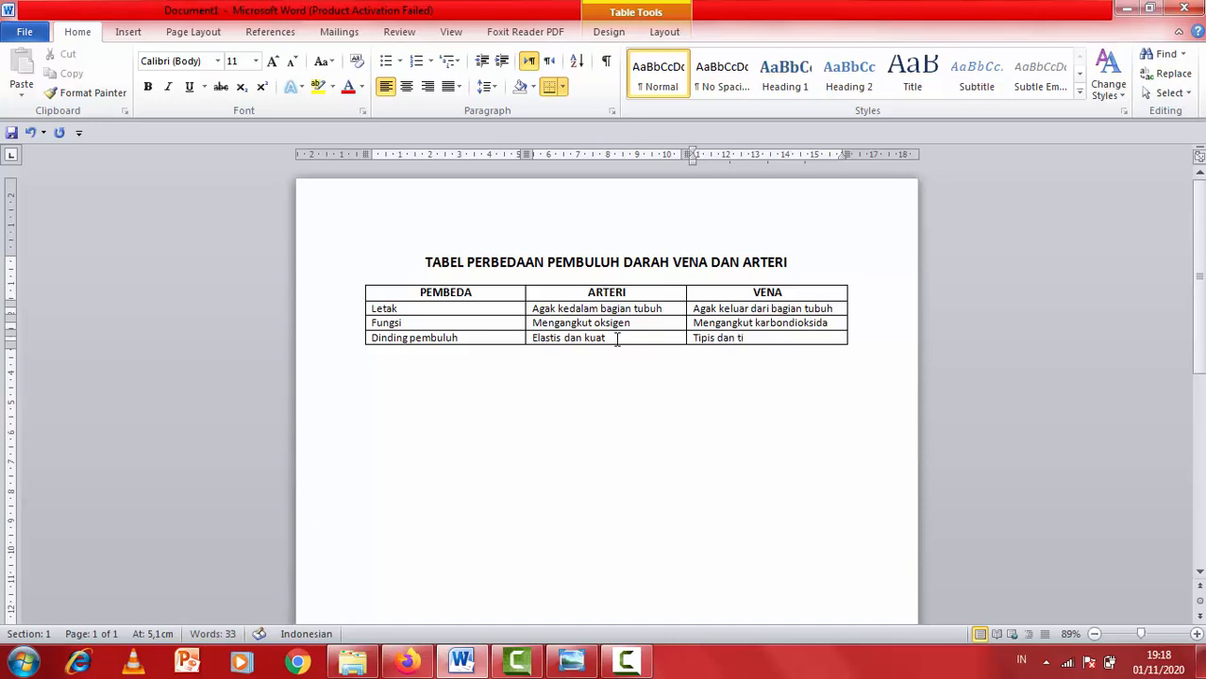
pyautogui.write('idak elastik')
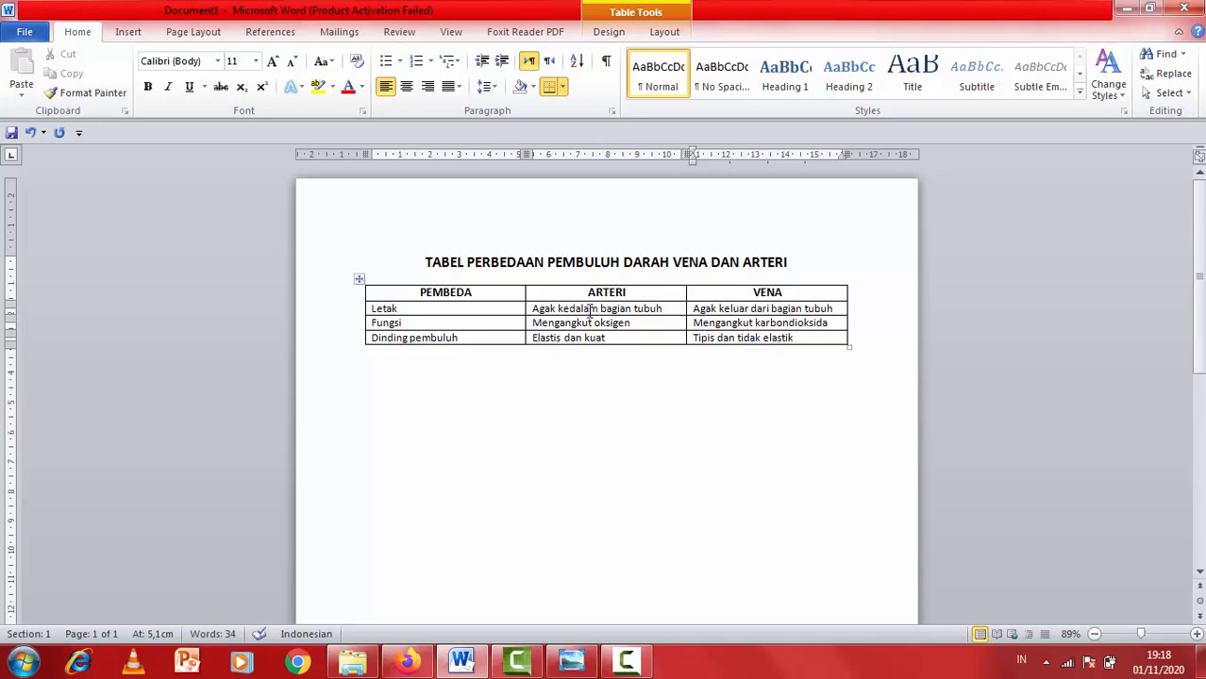
pyautogui.click(618, 338)
pyautogui.click(777, 340)
pyautogui.click(805, 338)
# Add a row labelled "Arah aliran darah" with "Keluar jantung" in the ARTERI column.
pyautogui.press('Tab')
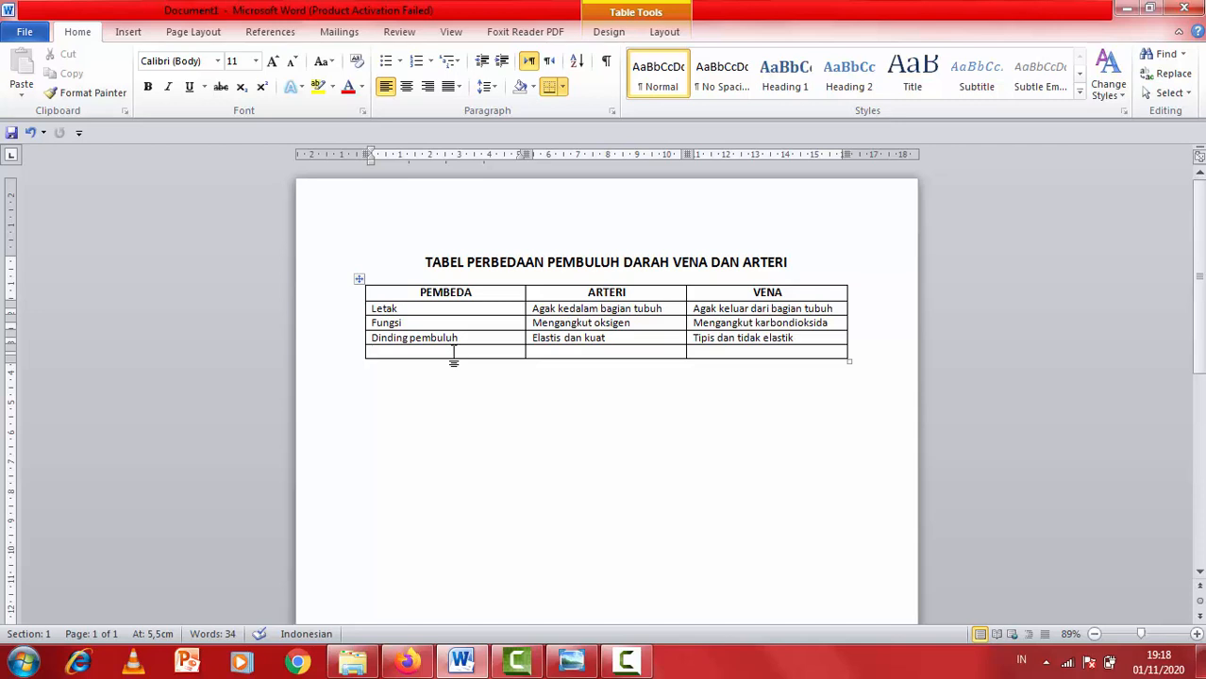
pyautogui.write('Arah aliran ')
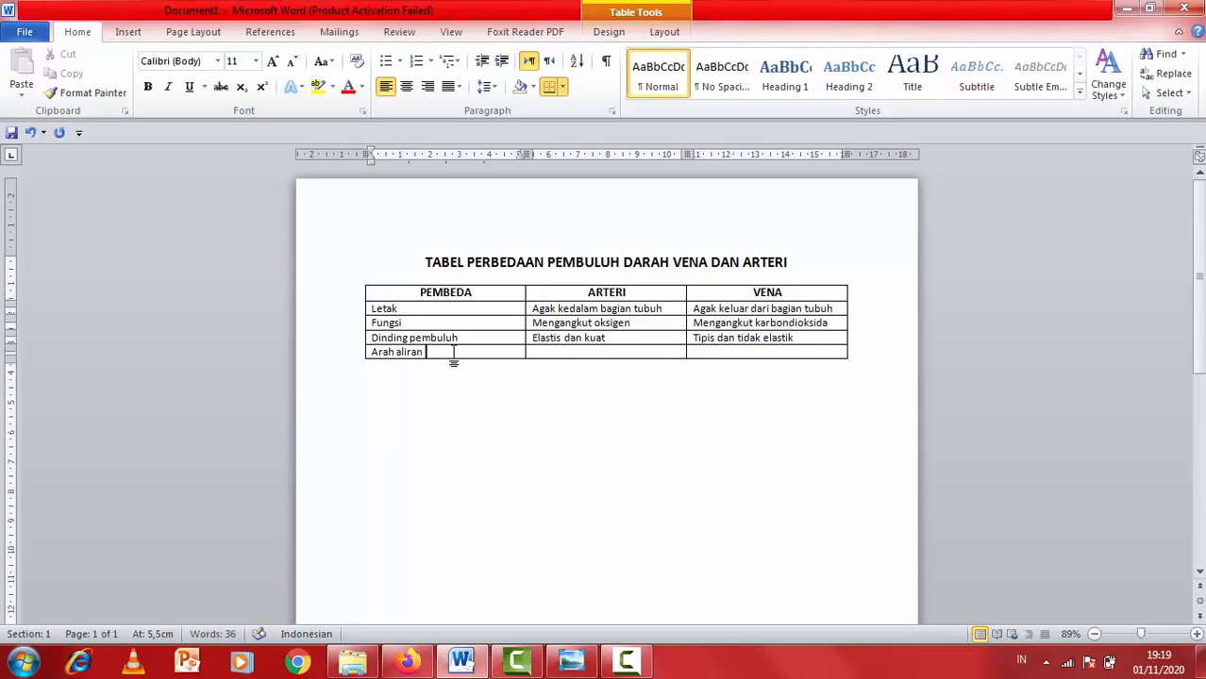
pyautogui.write('darah')
pyautogui.press('Tab')
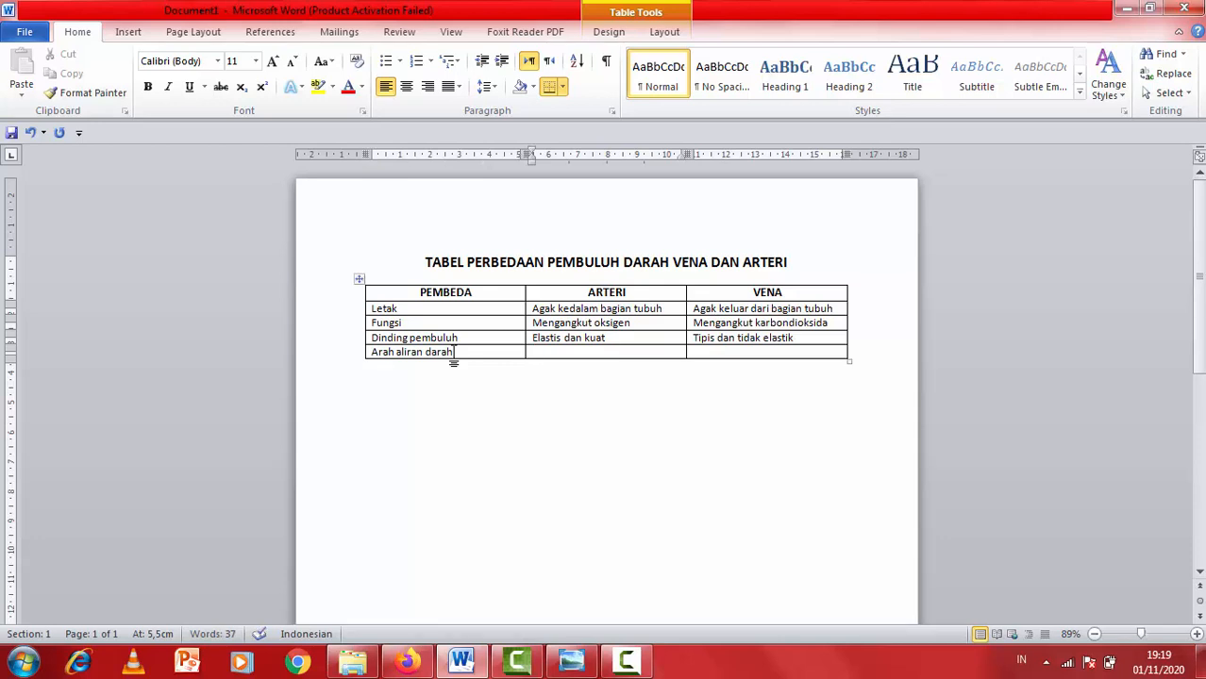
pyautogui.write('keluar jantung')
# Enter "Menuju jantung" in the VENA column of the Arah aliran darah row.
pyautogui.press('Tab')
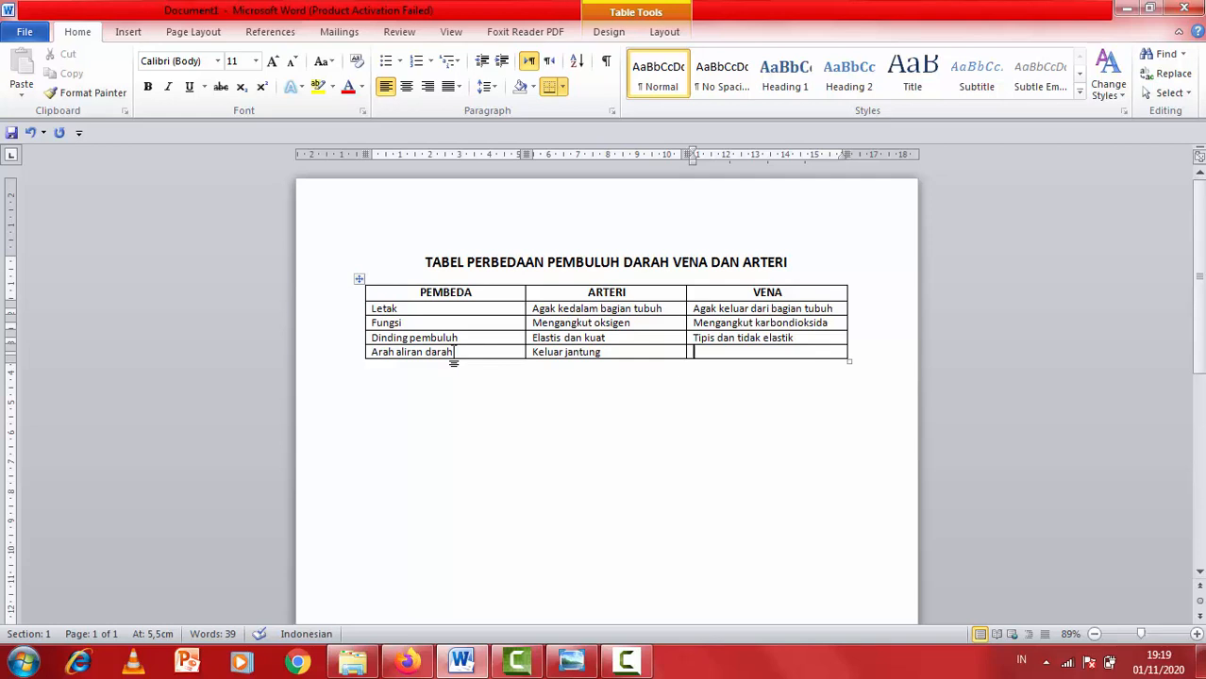
pyautogui.write('menuju ')
pyautogui.write('b')
pyautogui.write('a')
pyautogui.press('BackSpace')
pyautogui.press('BackSpace')
pyautogui.write('ke')
pyautogui.press('BackSpace')
pyautogui.press('BackSpace')
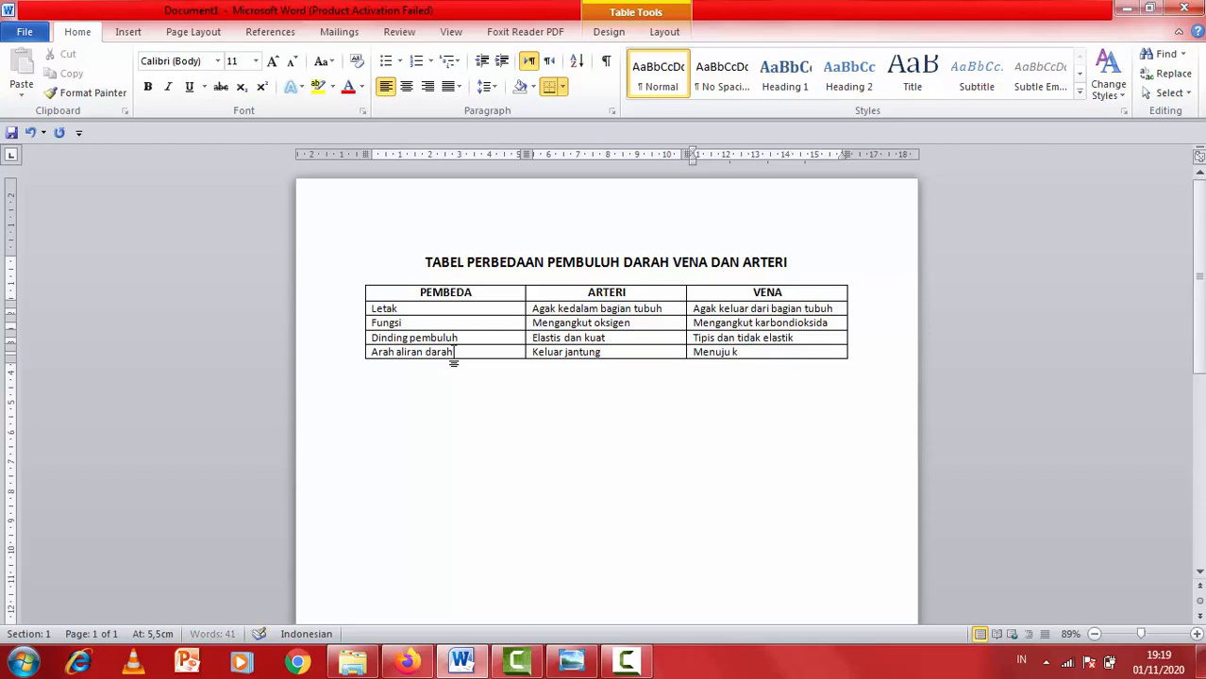
pyautogui.write('jantung')
# Add a "Kandungan oksigen" row with "Kaya oksigen, kecuali pada arteri pulmonalis" in the ARTERI column.
pyautogui.press('Tab')
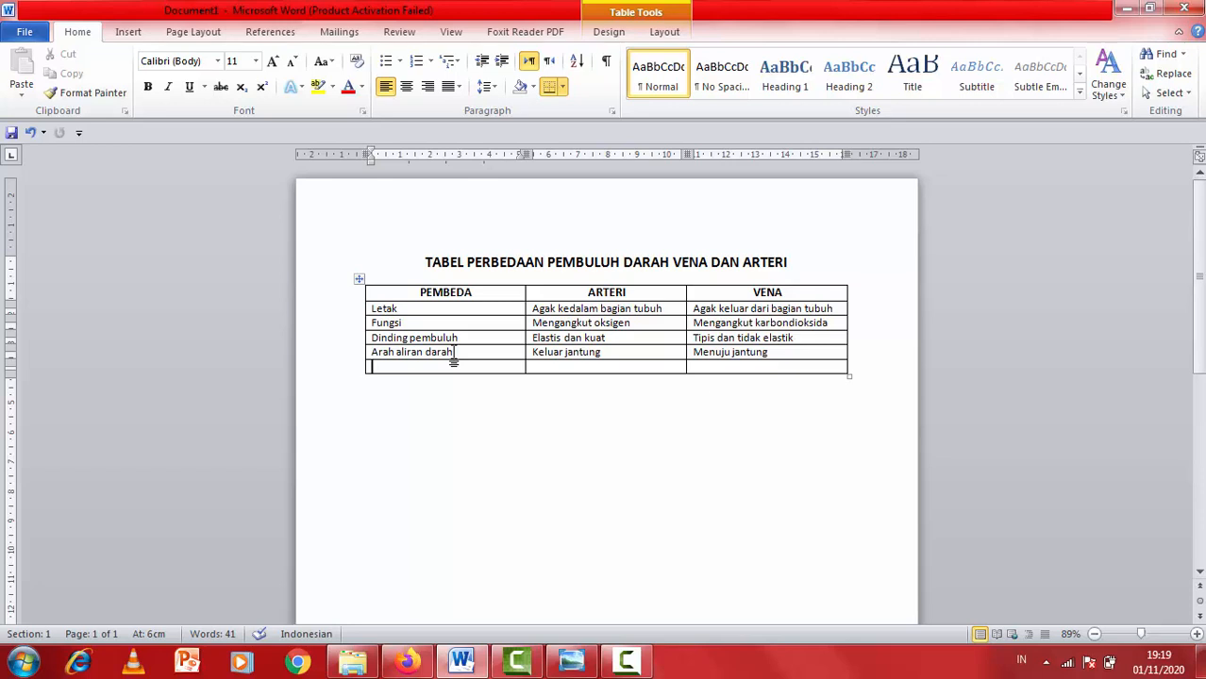
pyautogui.write('kandu')
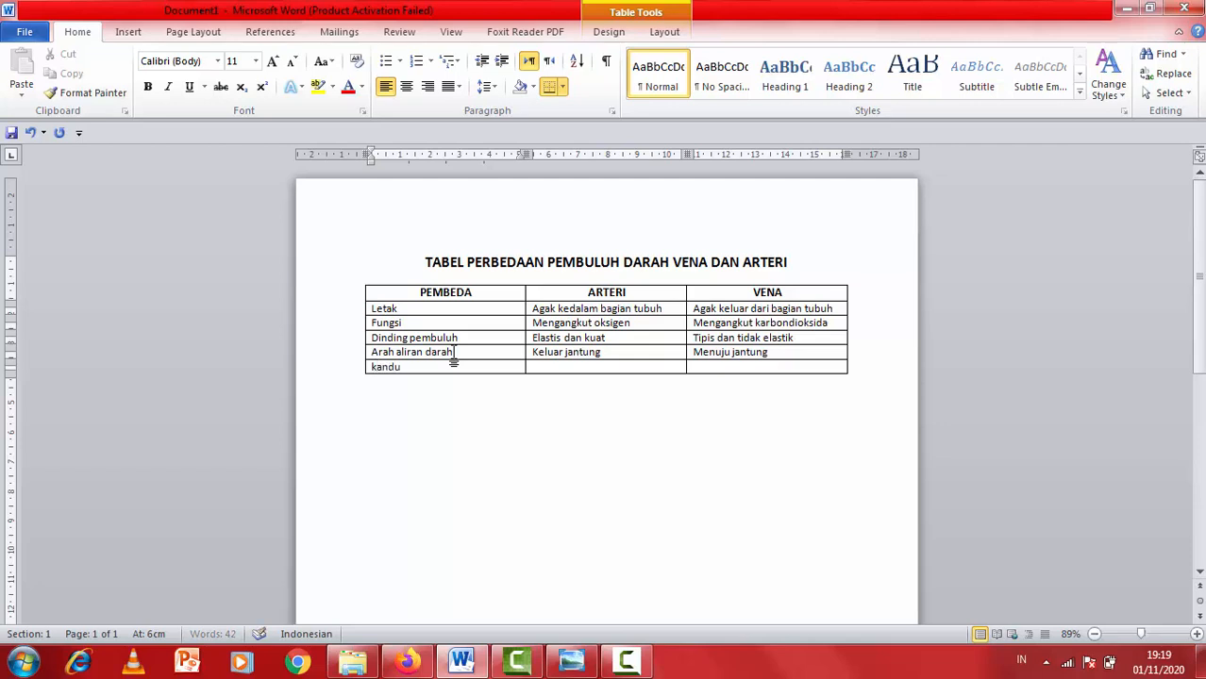
pyautogui.write('ngan oksige')
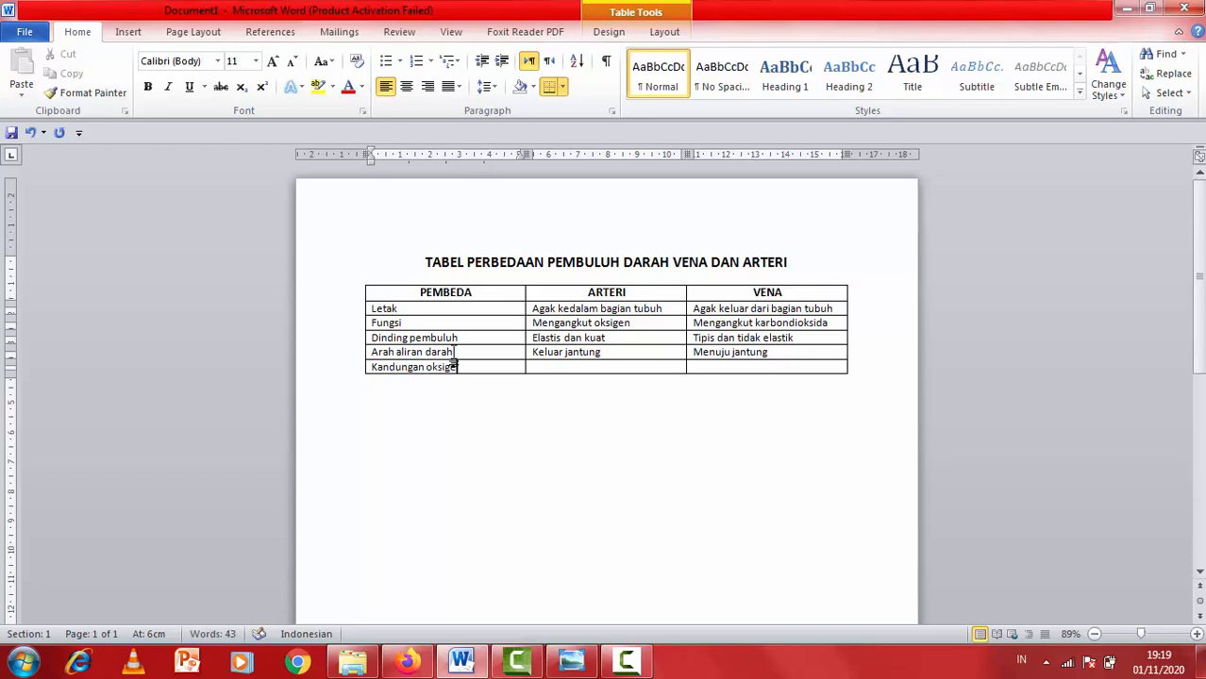
pyautogui.write('n')
pyautogui.press('Tab')
pyautogui.write('Kaya')
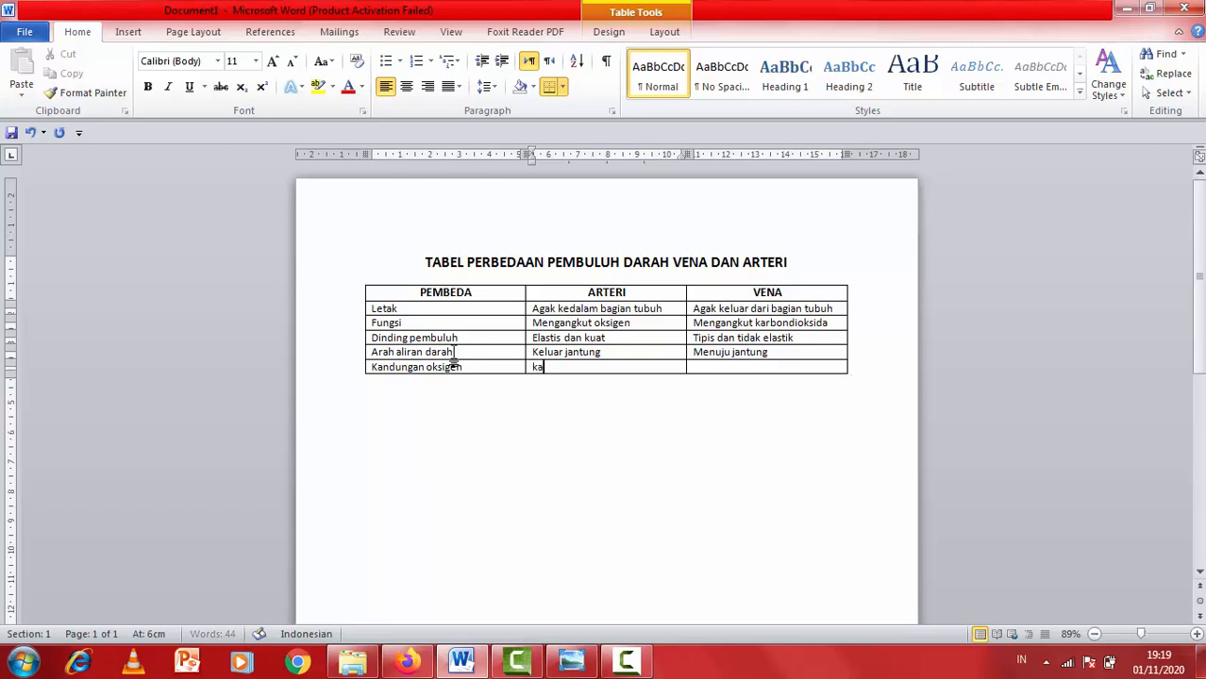
pyautogui.write(' oksigen, kecuali pada')
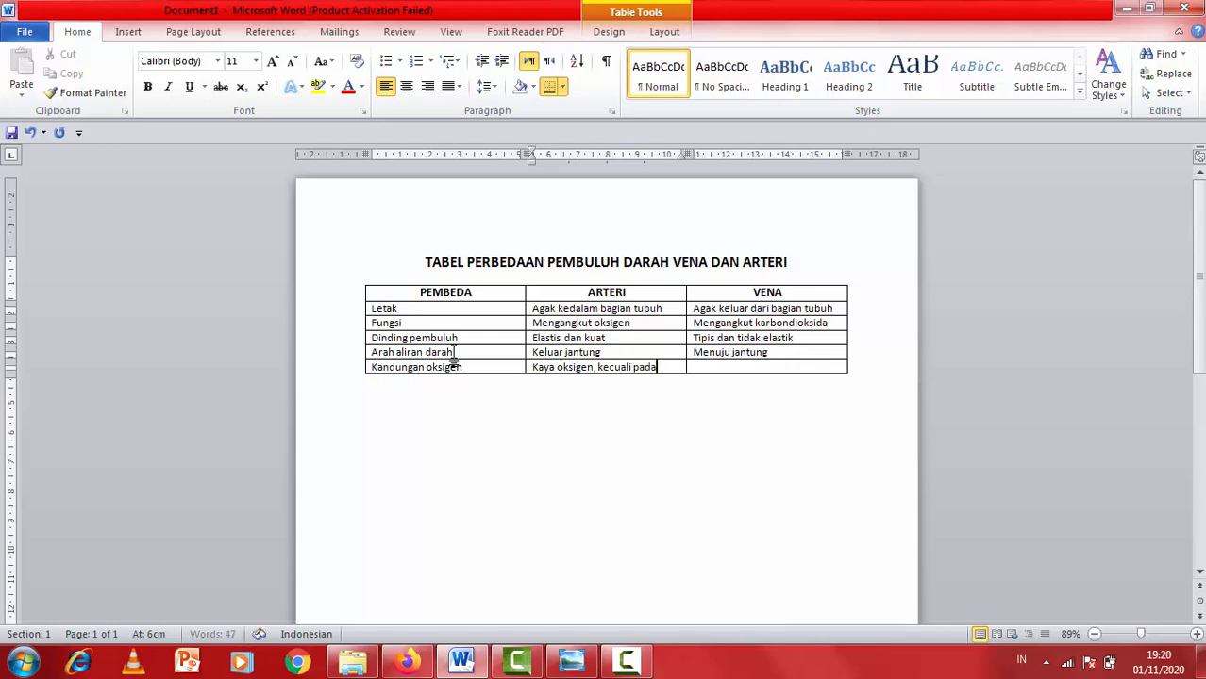
pyautogui.write(' arteri')
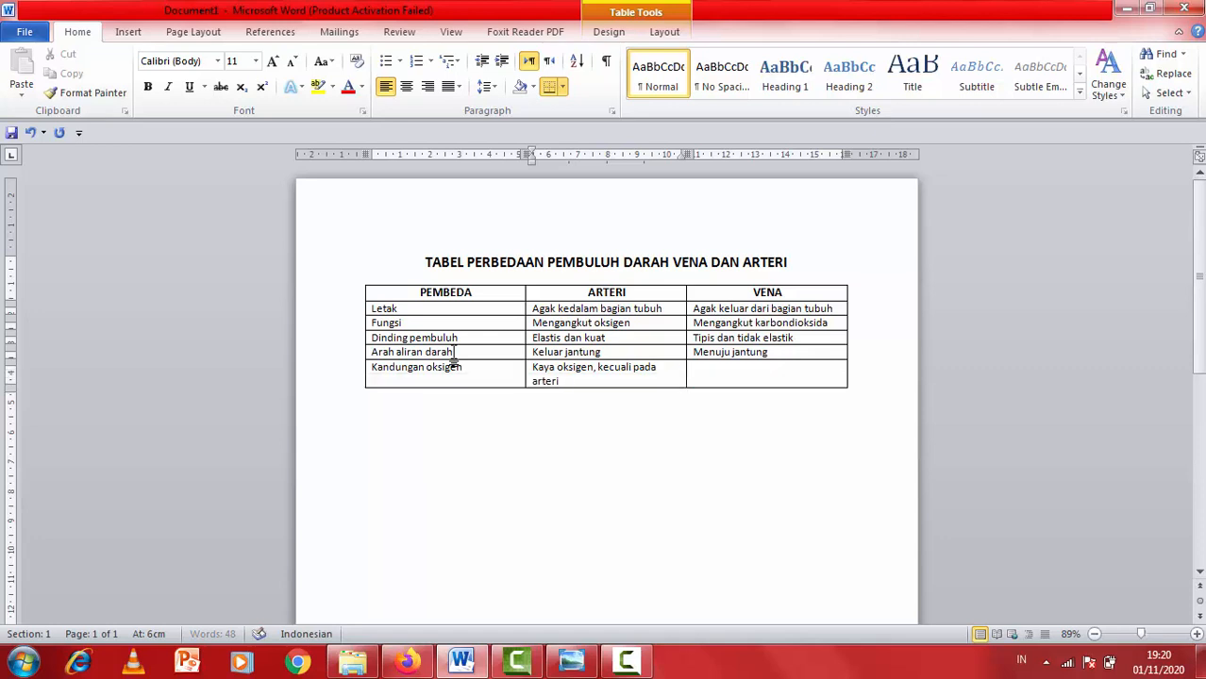
pyautogui.write(' pulmon')
pyautogui.write('alis')
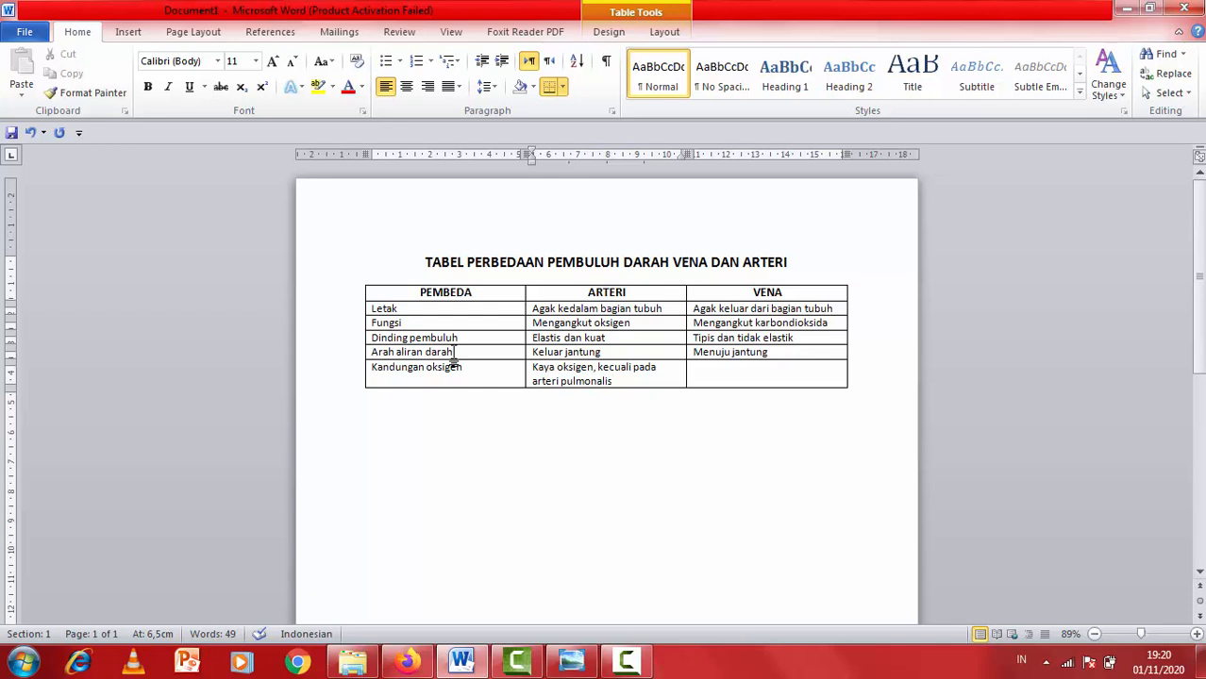
# Enter "Miskin oksigen, kecuali pada vena pulmonalis 02" in the VENA column of the Kandungan oksigen row.
pyautogui.press('Tab')
pyautogui.write('mis')
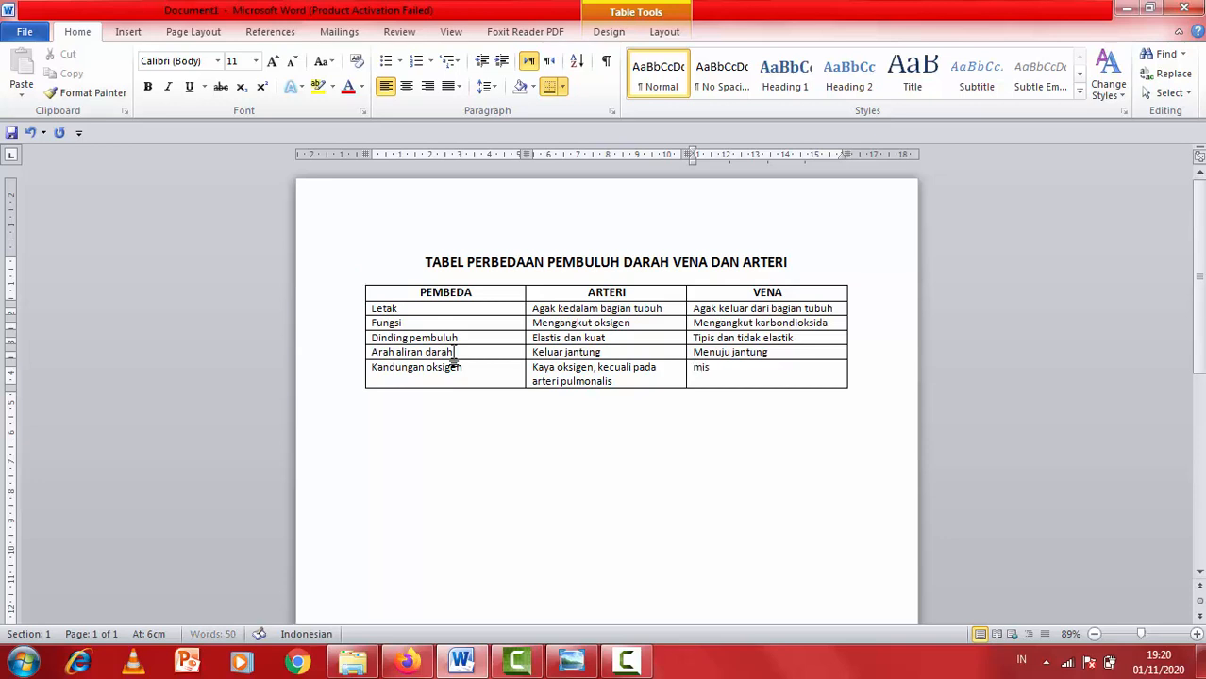
pyautogui.write('kin oksigen, kecuali')
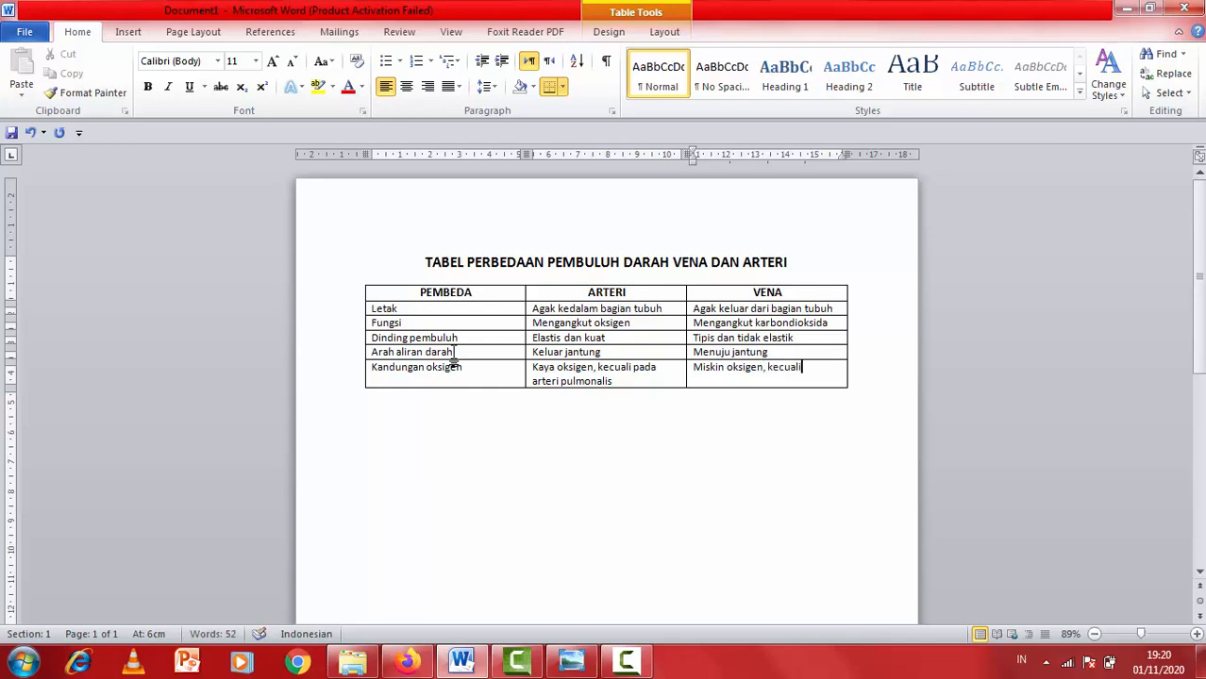
pyautogui.write(' pada vena pu')
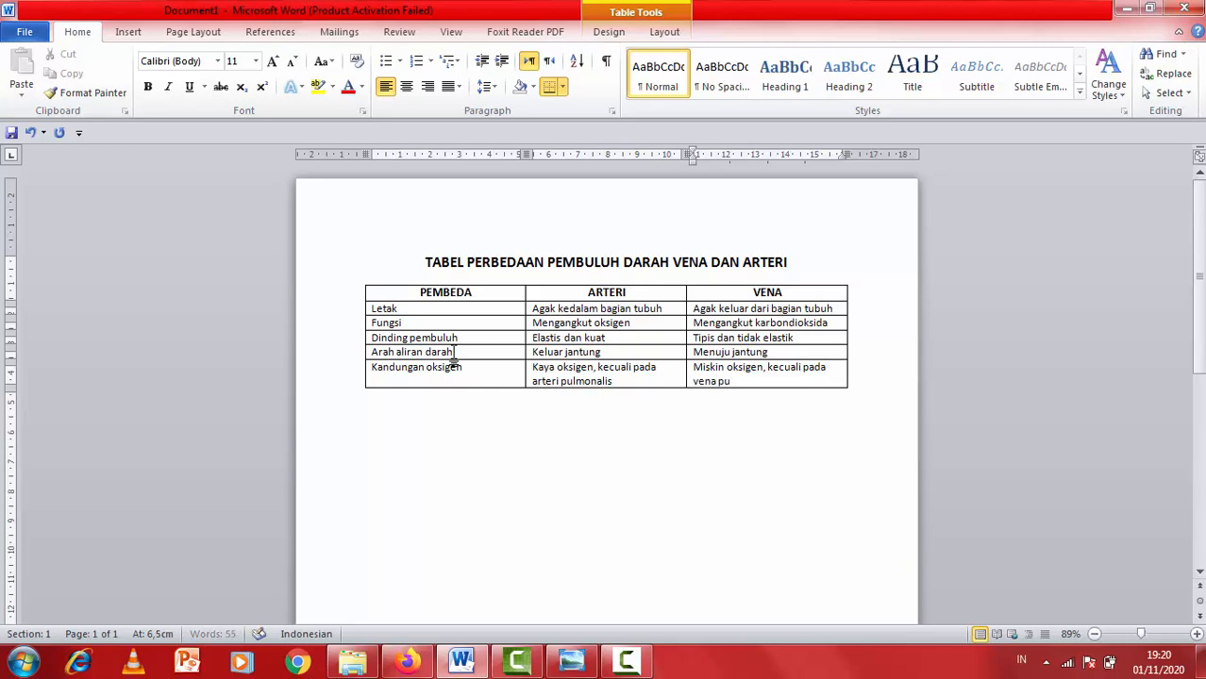
pyautogui.write('lmonalis 02')
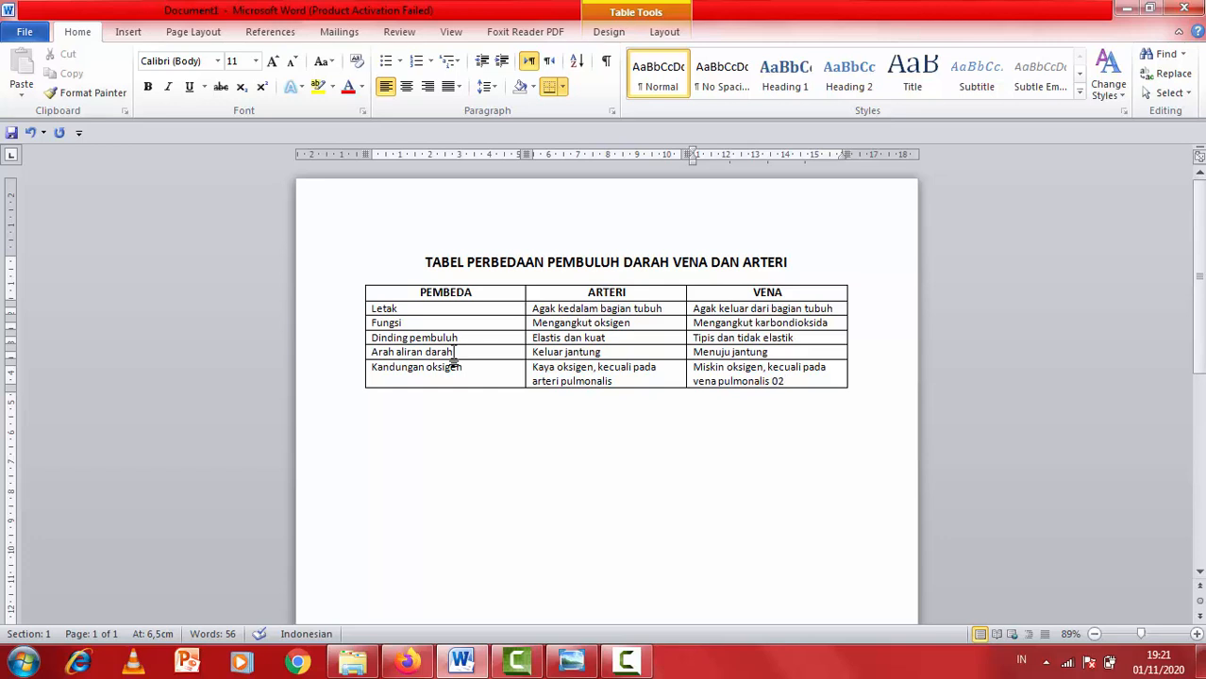
# Add an "Aliran darah" row with "deras" under ARTERI and "Lambat" under VENA.
pyautogui.press('Tab')
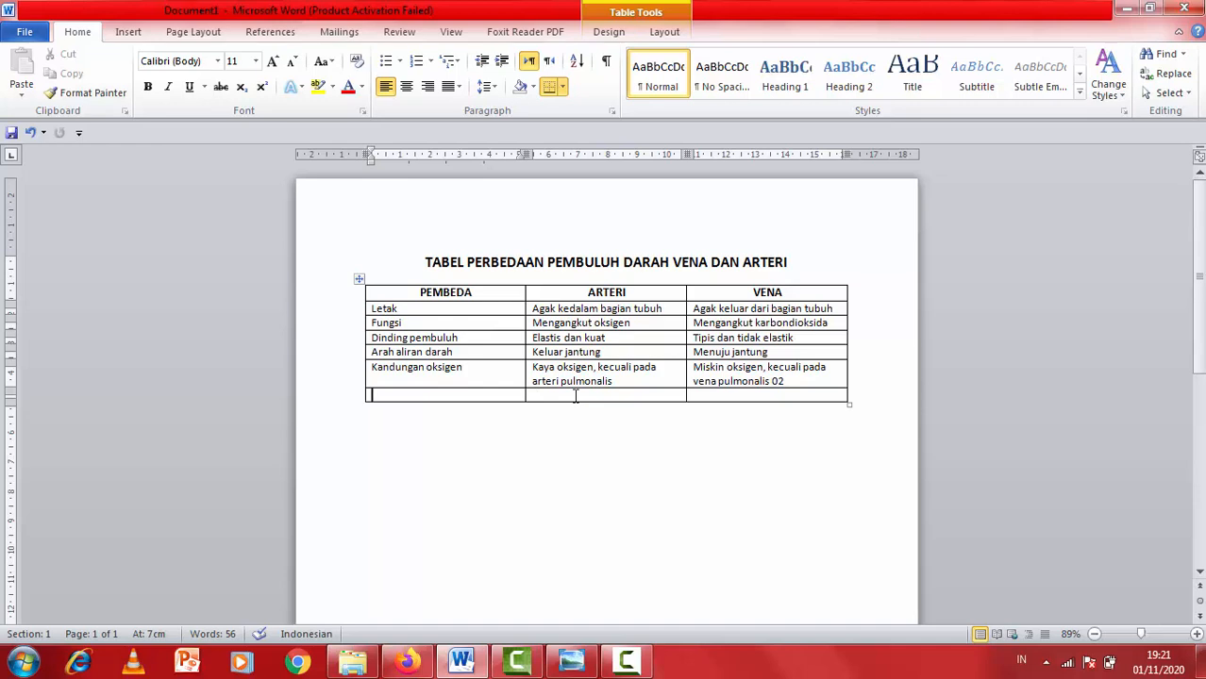
pyautogui.write('Aliran')
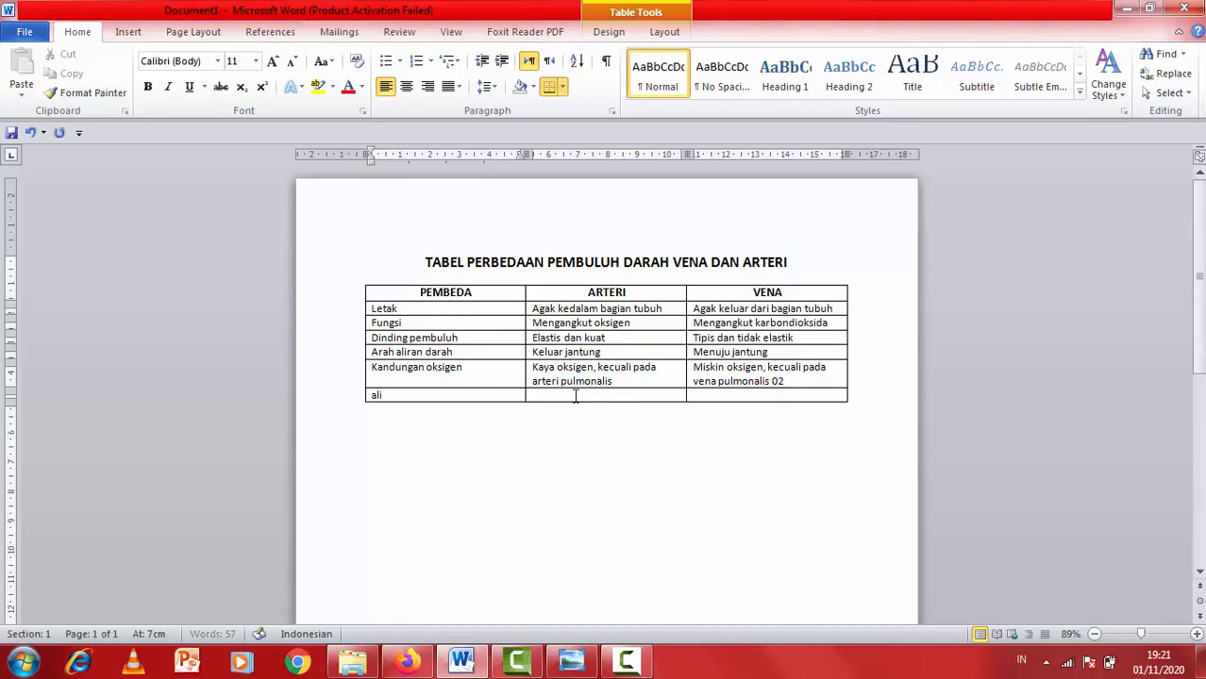
pyautogui.write(' darah')
pyautogui.press('Tab')
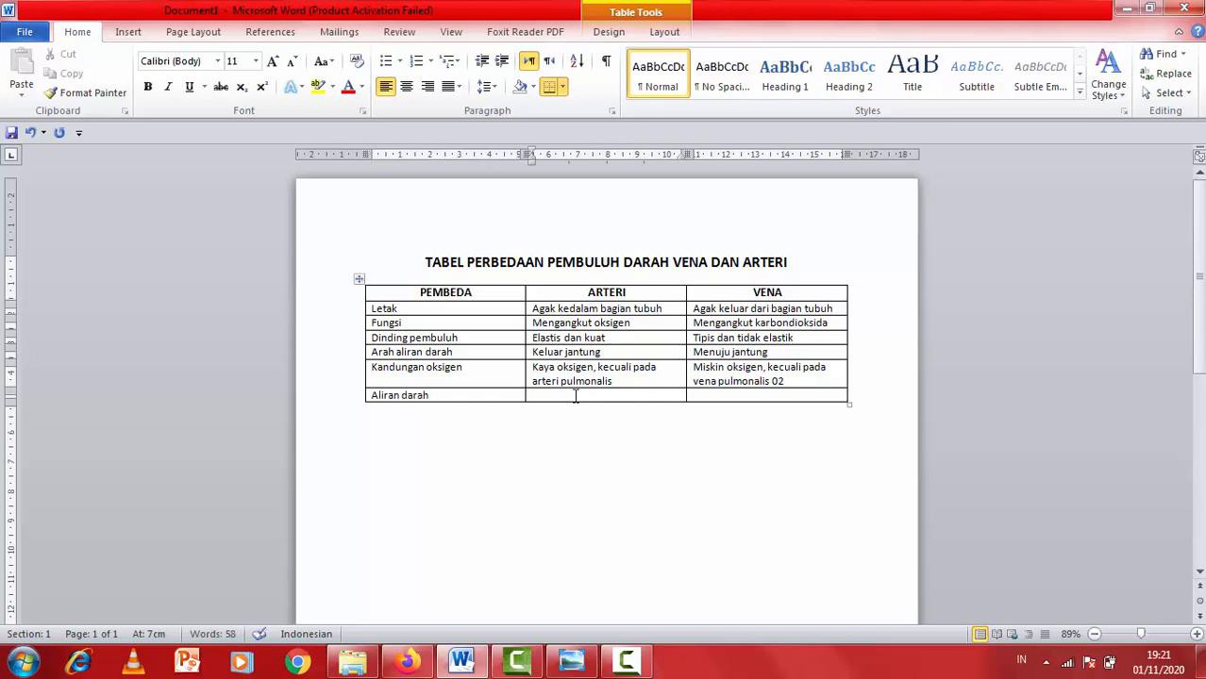
pyautogui.write('deras')
pyautogui.press('Tab')
pyautogui.write('lambat')
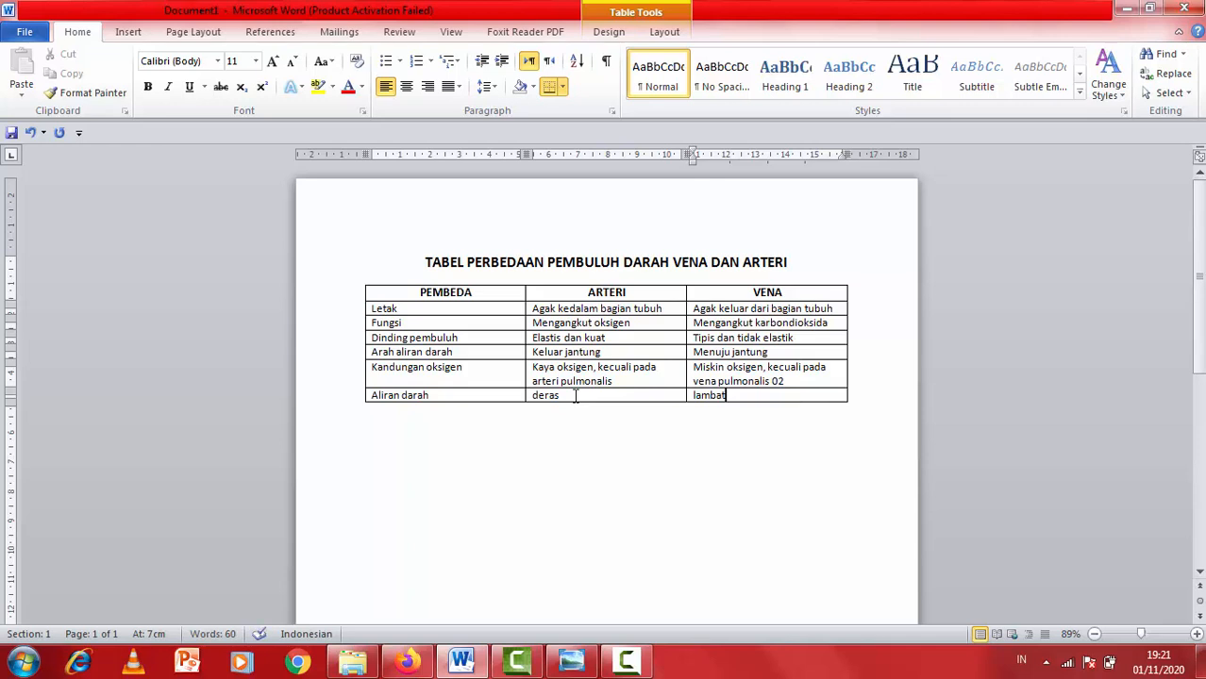
# Add a "Denyutan" row with "Terasa" under ARTERI and "Tidak terasa" under VENA.
pyautogui.press('Tab')
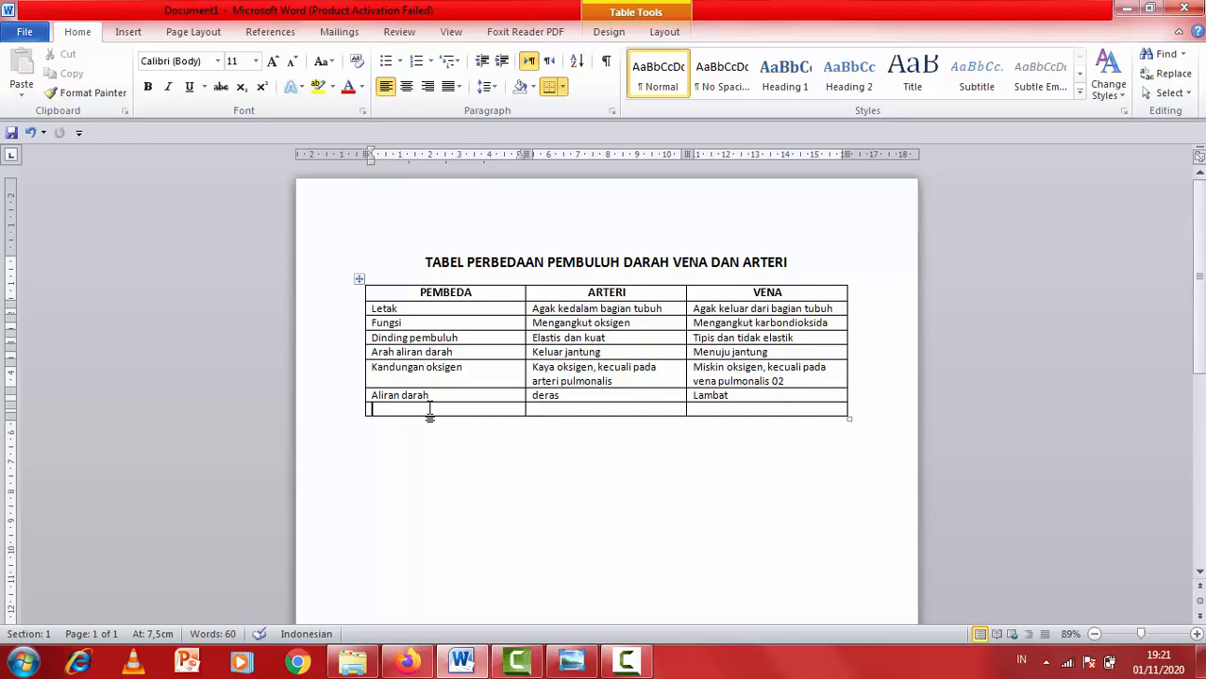
pyautogui.write('denyutan')
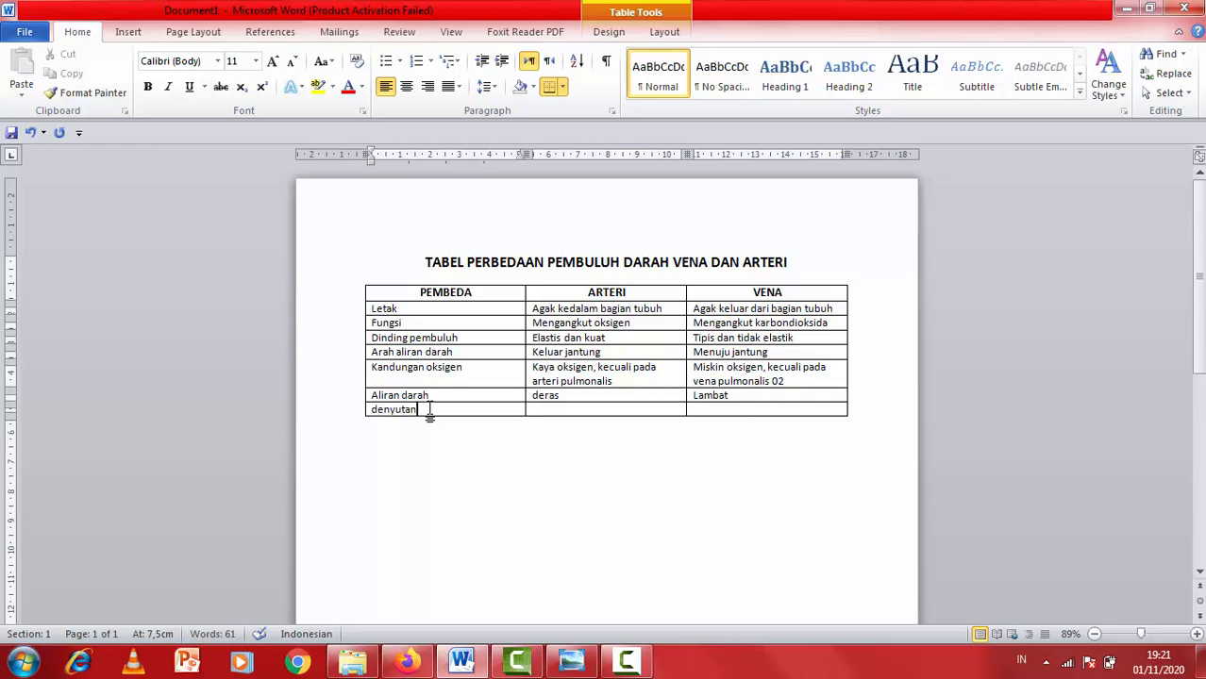
pyautogui.press('Tab')
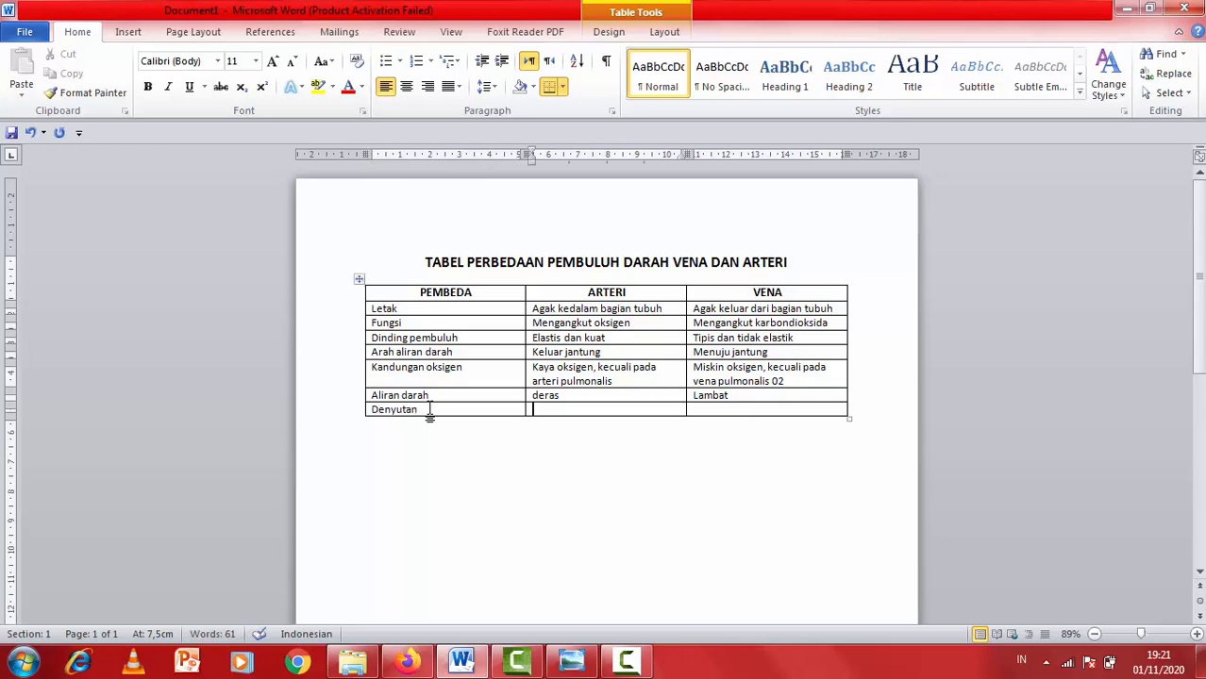
pyautogui.write('terasa')
pyautogui.press('Tab')
pyautogui.write('Tidak')
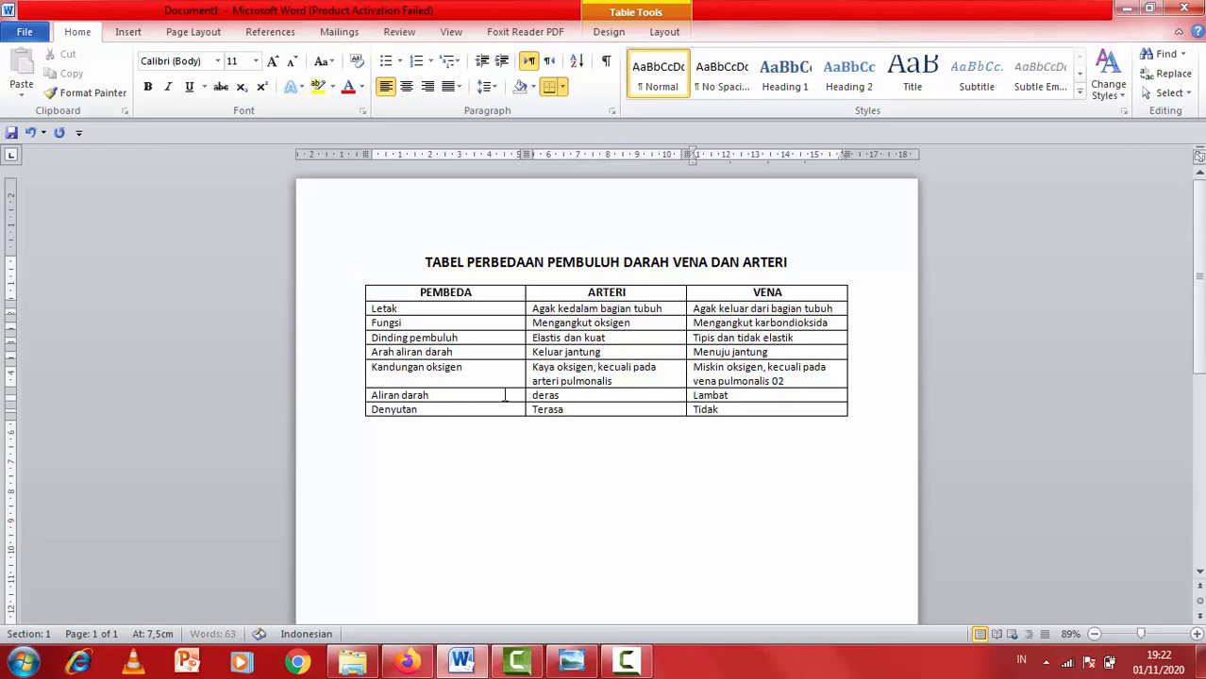
pyautogui.write(' terasa')
# Add a "katup" row with "Pangkal" under ARTERI and "Sepanjang pembuluh darah" under VENA.
pyautogui.press('Tab')
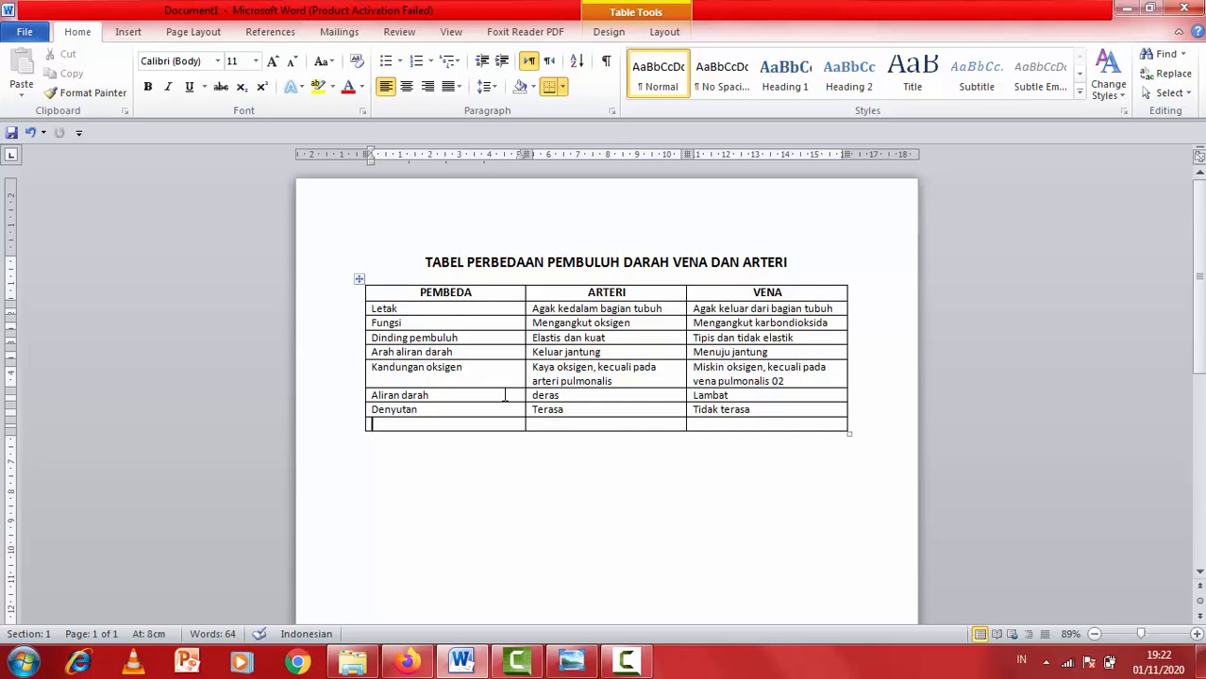
pyautogui.write('katup')
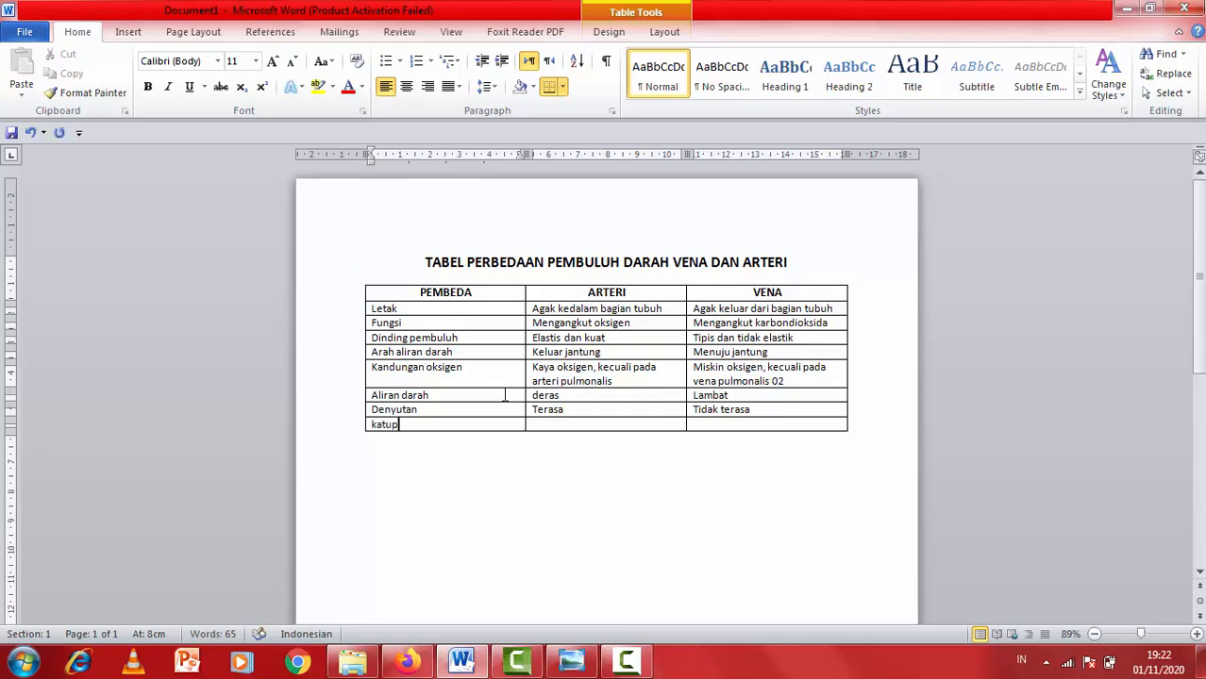
pyautogui.press('Tab')
pyautogui.write('pangkal')
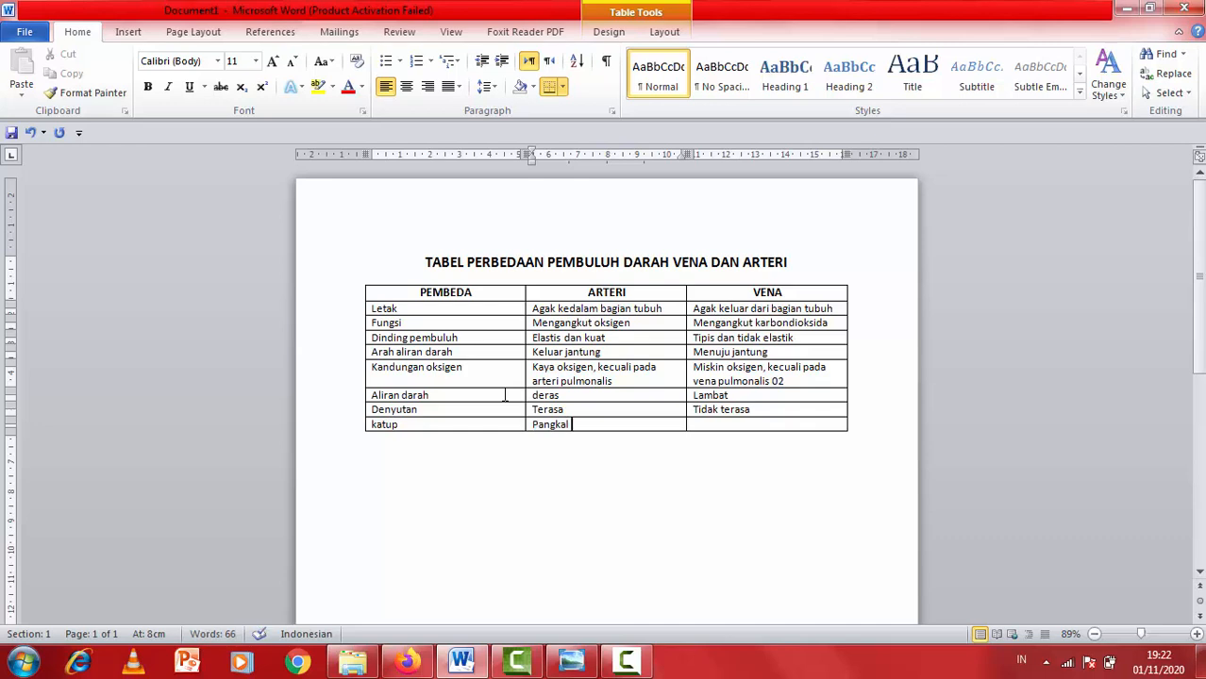
pyautogui.press('Tab')
pyautogui.write('sep')
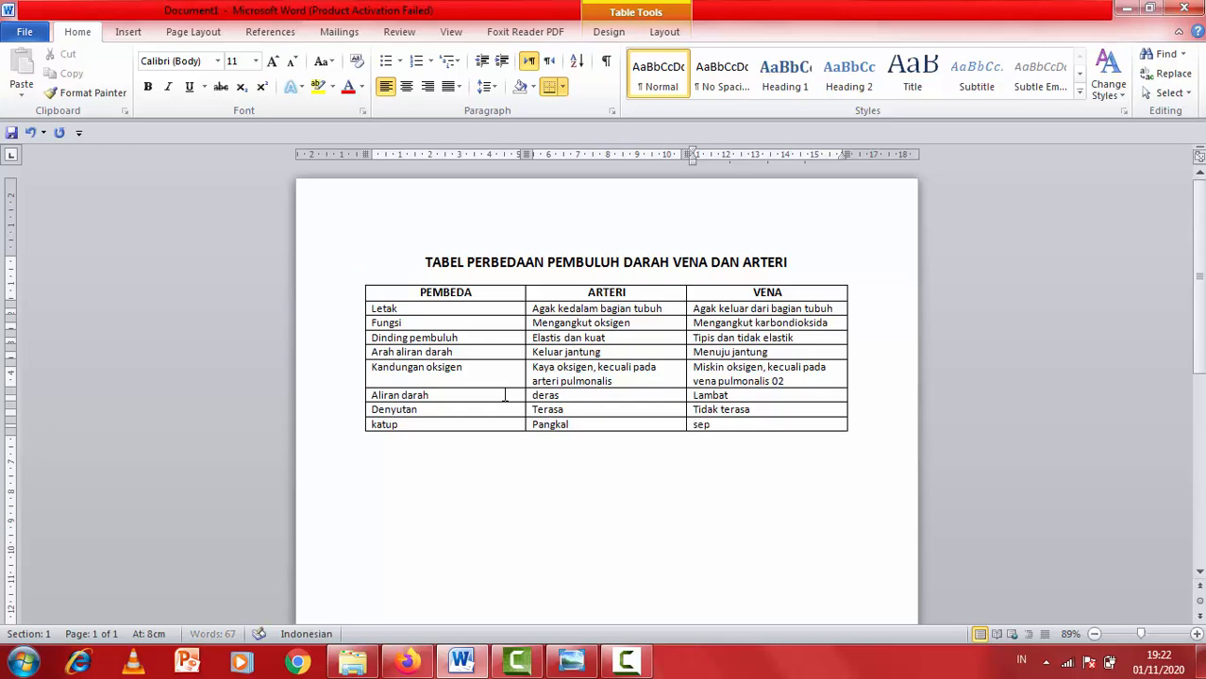
pyautogui.write('anjang pembuluh darah')
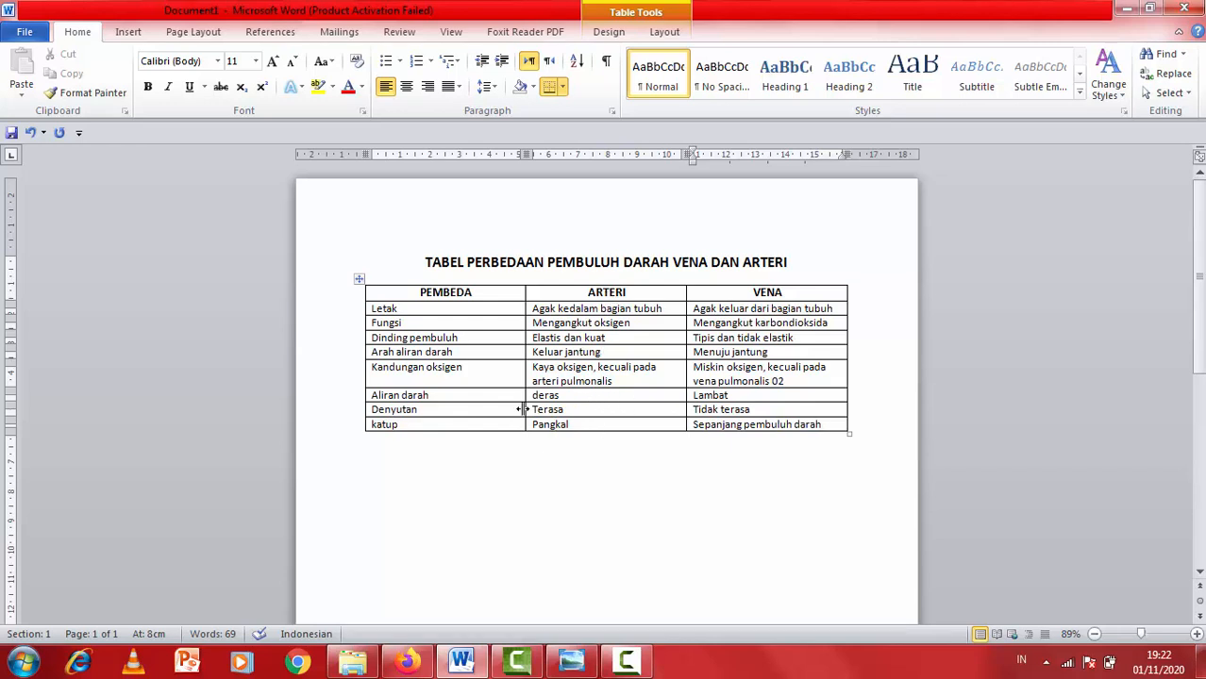
pyautogui.click(573, 425)
pyautogui.click(789, 425)
# Add a "Jika terluka" row with "memancar" under ARTERI and "menetes" under VENA, and dismiss the Windows color scheme prompt.
pyautogui.press('Tab')
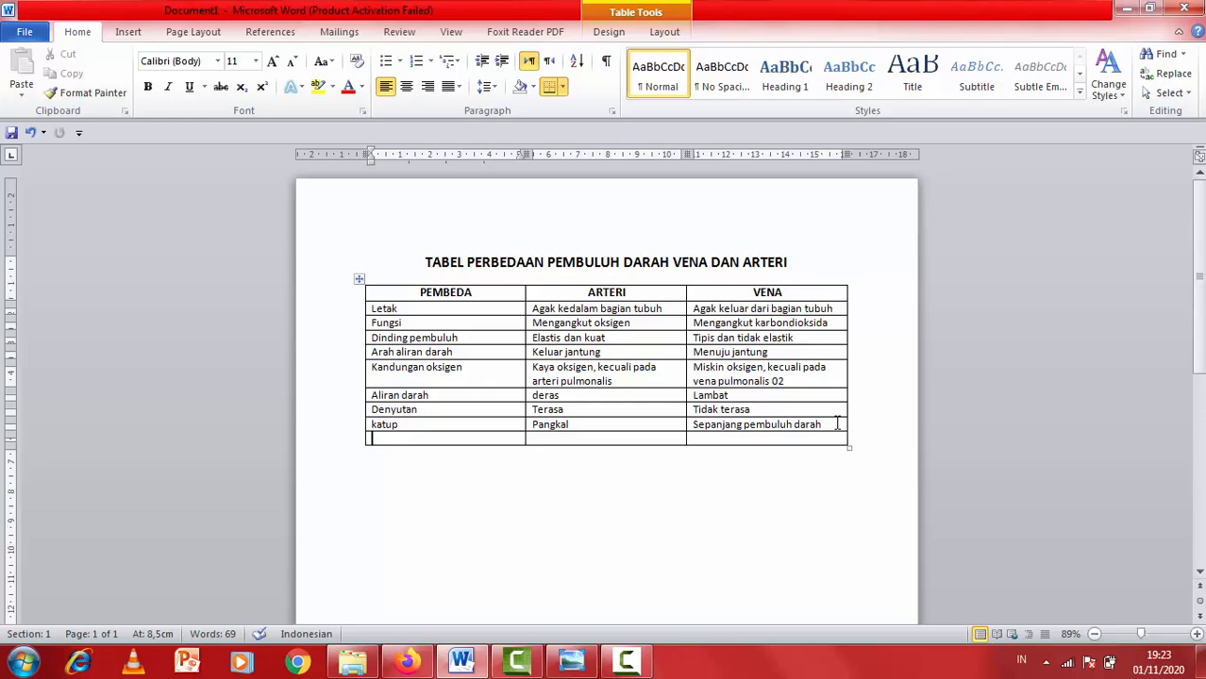
pyautogui.write('ji')
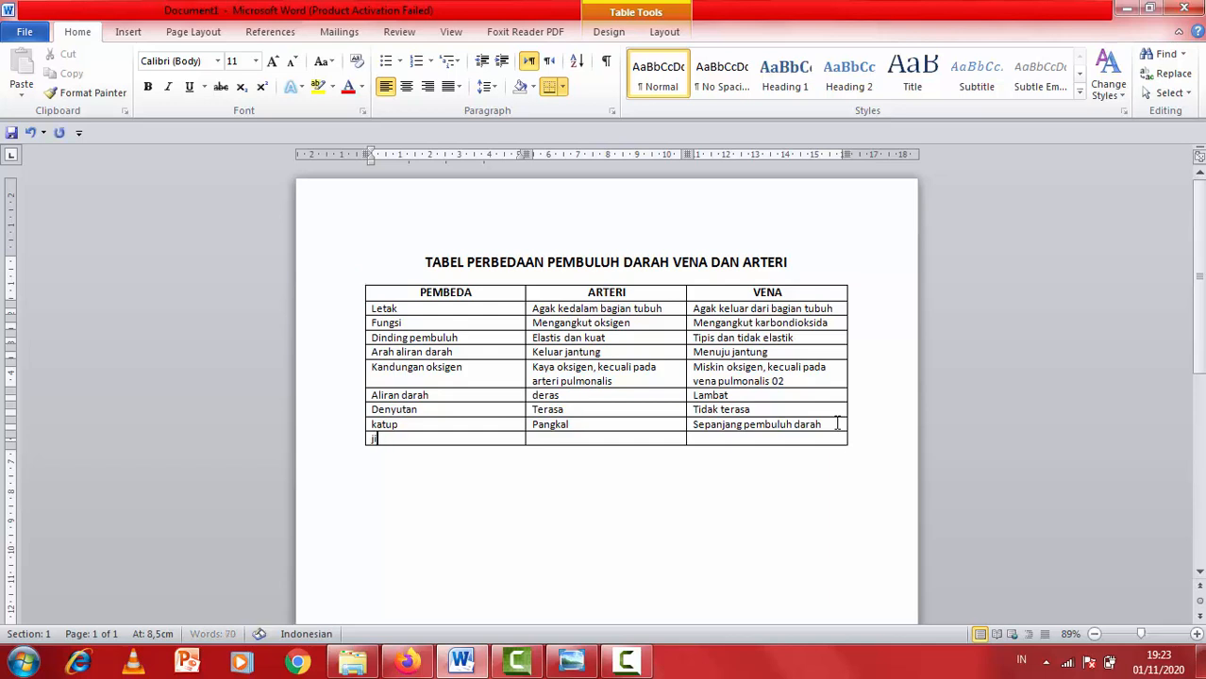
pyautogui.write('ka terluka')
pyautogui.press('Tab')
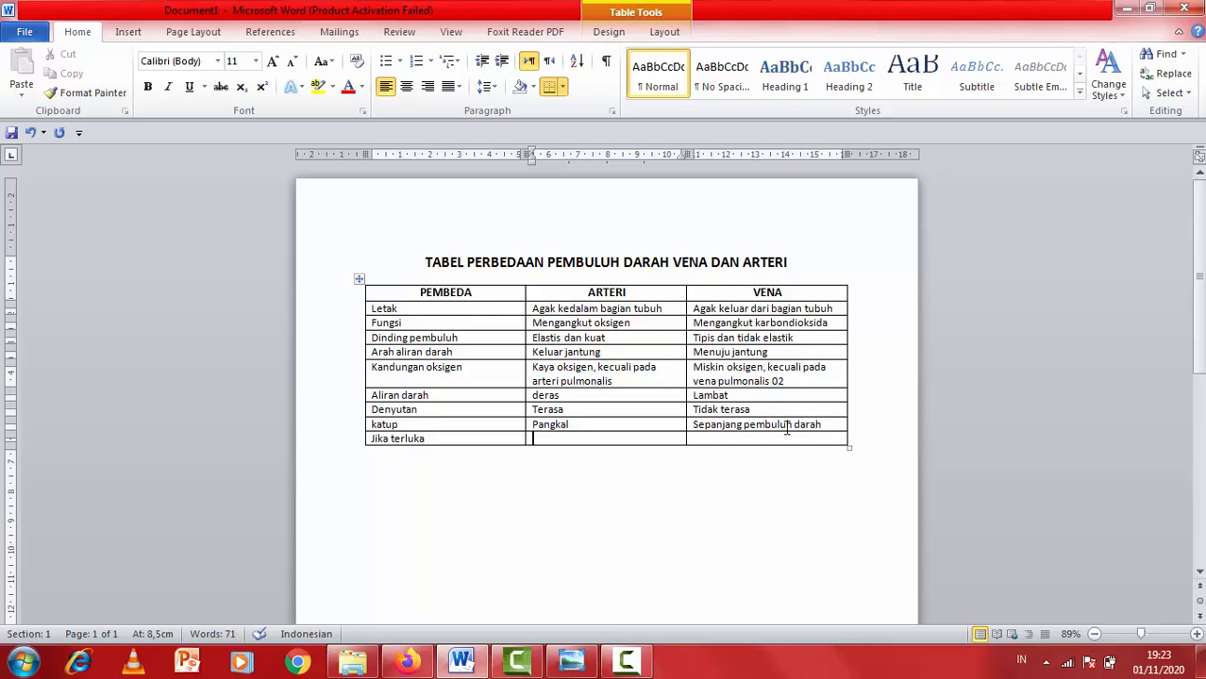
pyautogui.write('meman')
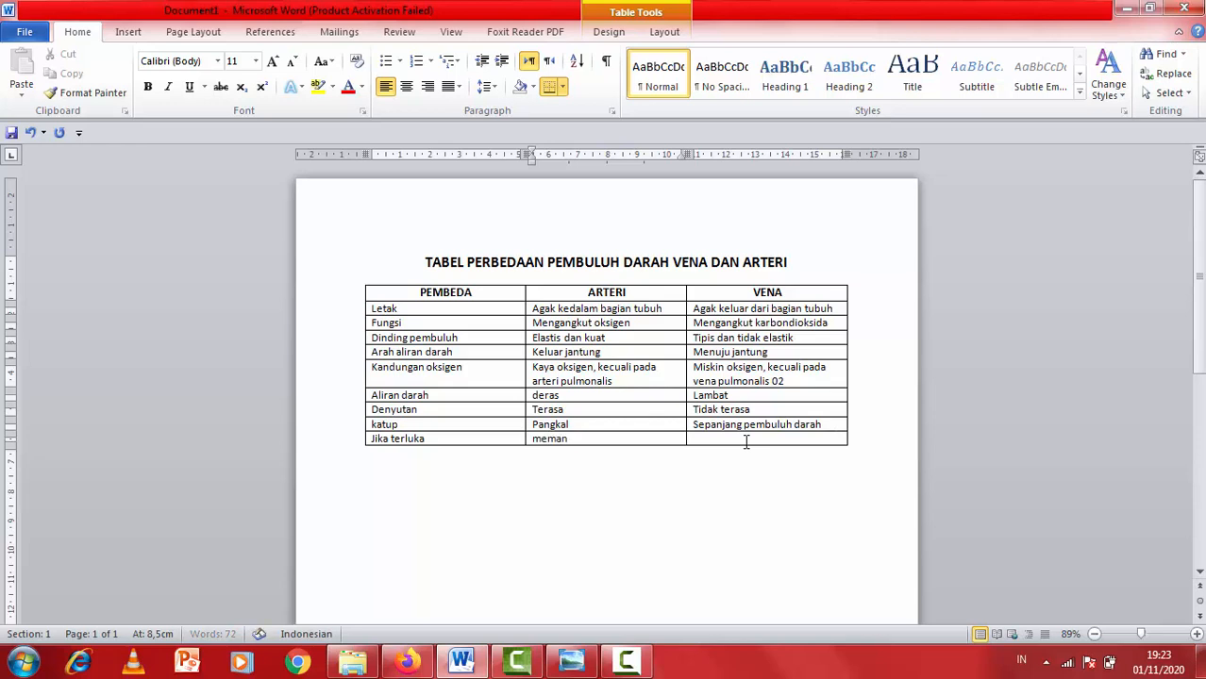
pyautogui.write('car')
pyautogui.click(746, 442)
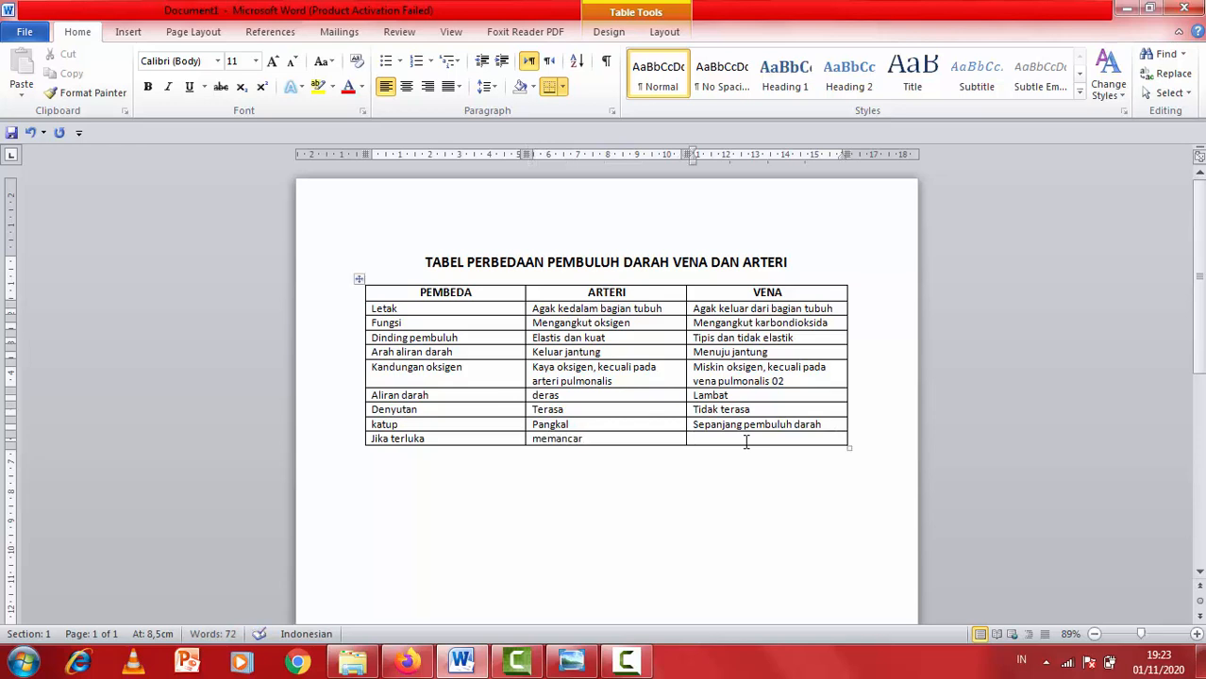
pyautogui.write('menetes')
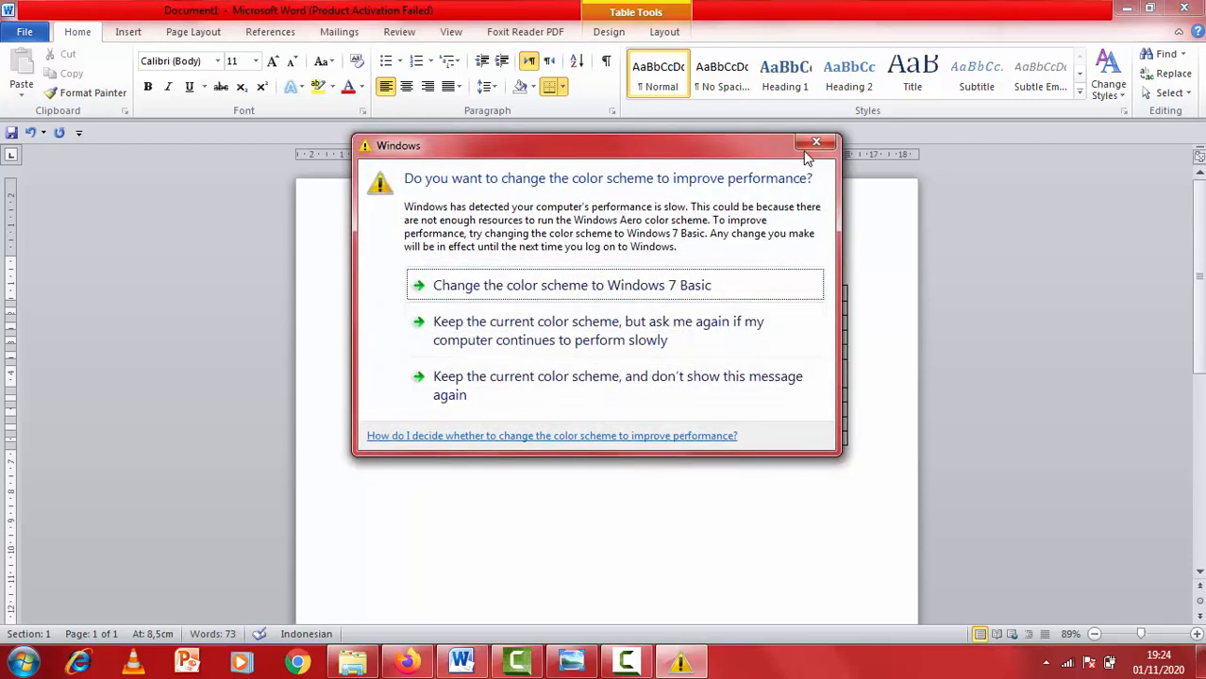
pyautogui.click(815, 143)
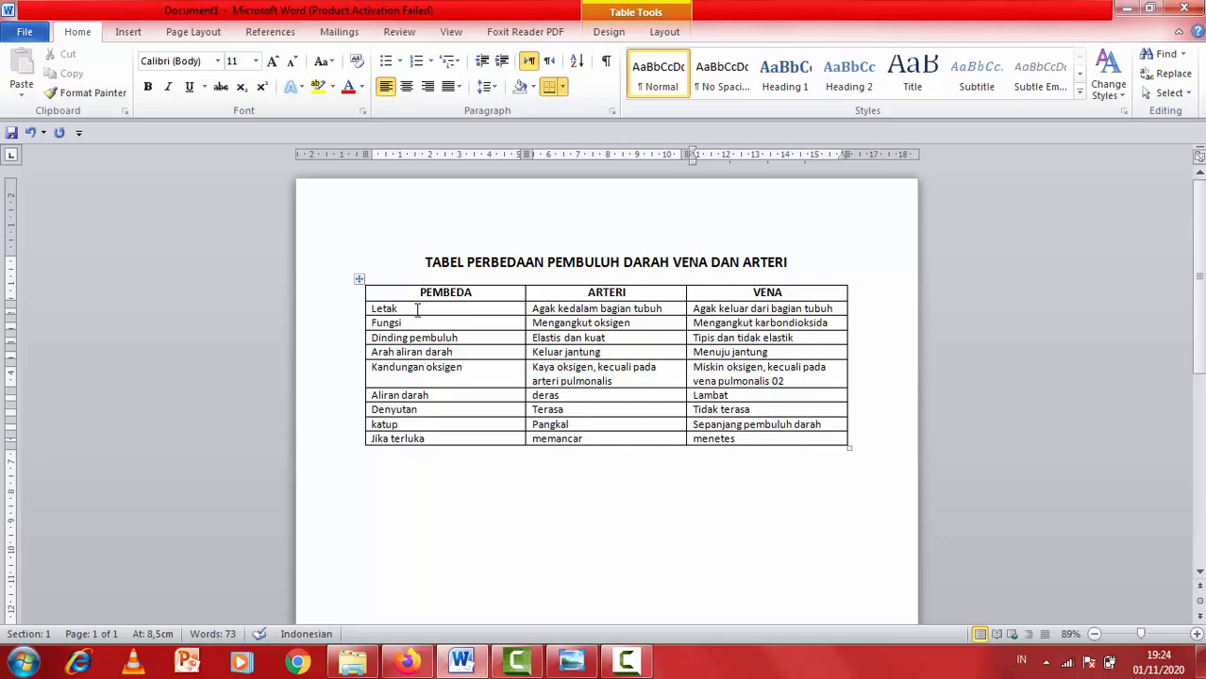
# Set the font size of all table rows below the header row to 12.
pyautogui.click(424, 341)
pyautogui.click(765, 440)
pyautogui.moveTo(419, 293); pyautogui.dragTo(743, 293)
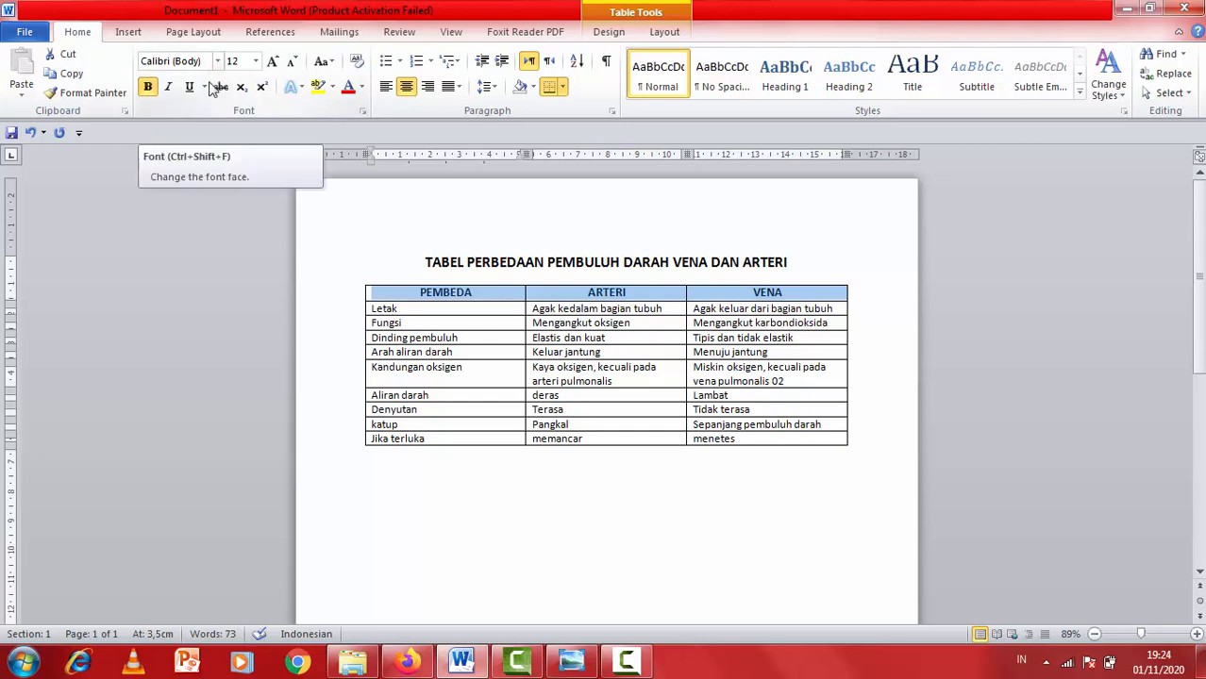
pyautogui.click(460, 368)
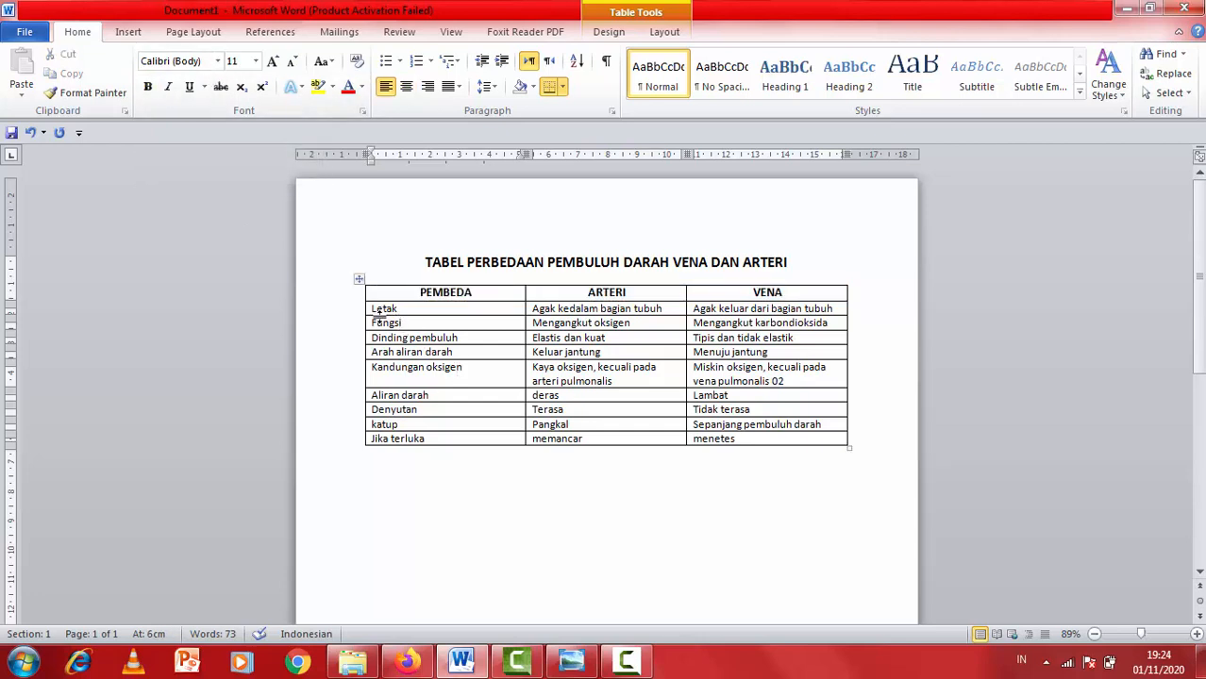
pyautogui.moveTo(372, 309); pyautogui.dragTo(734, 439)
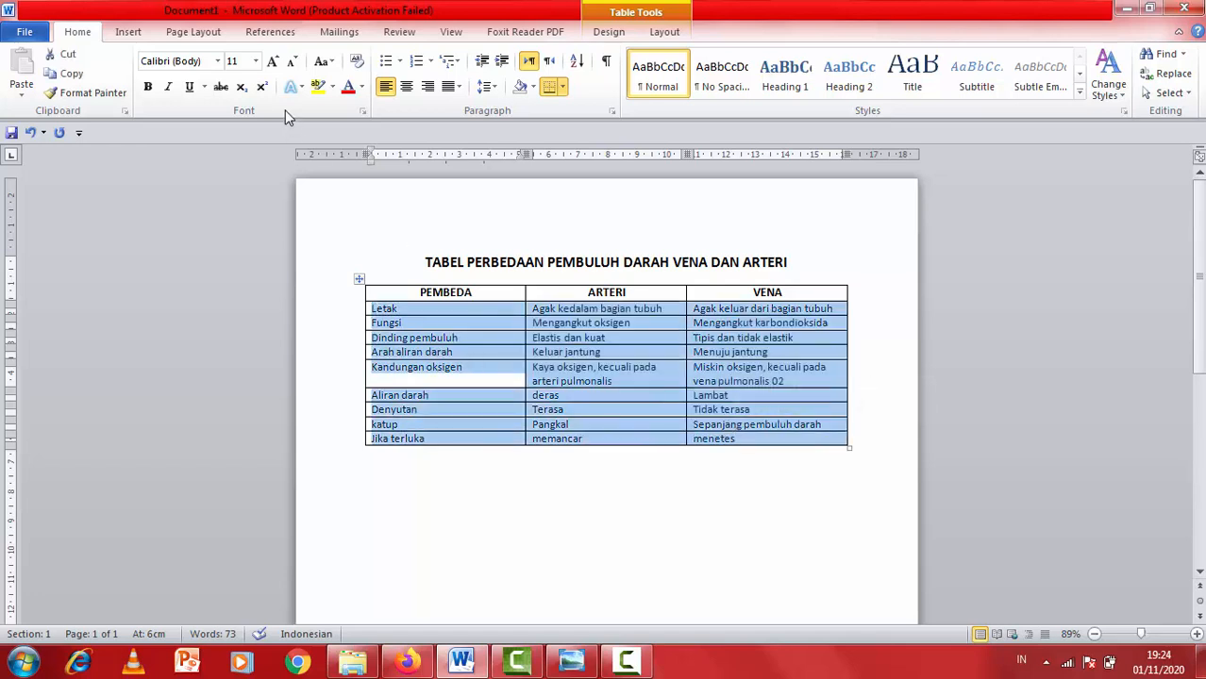
pyautogui.click(256, 62)
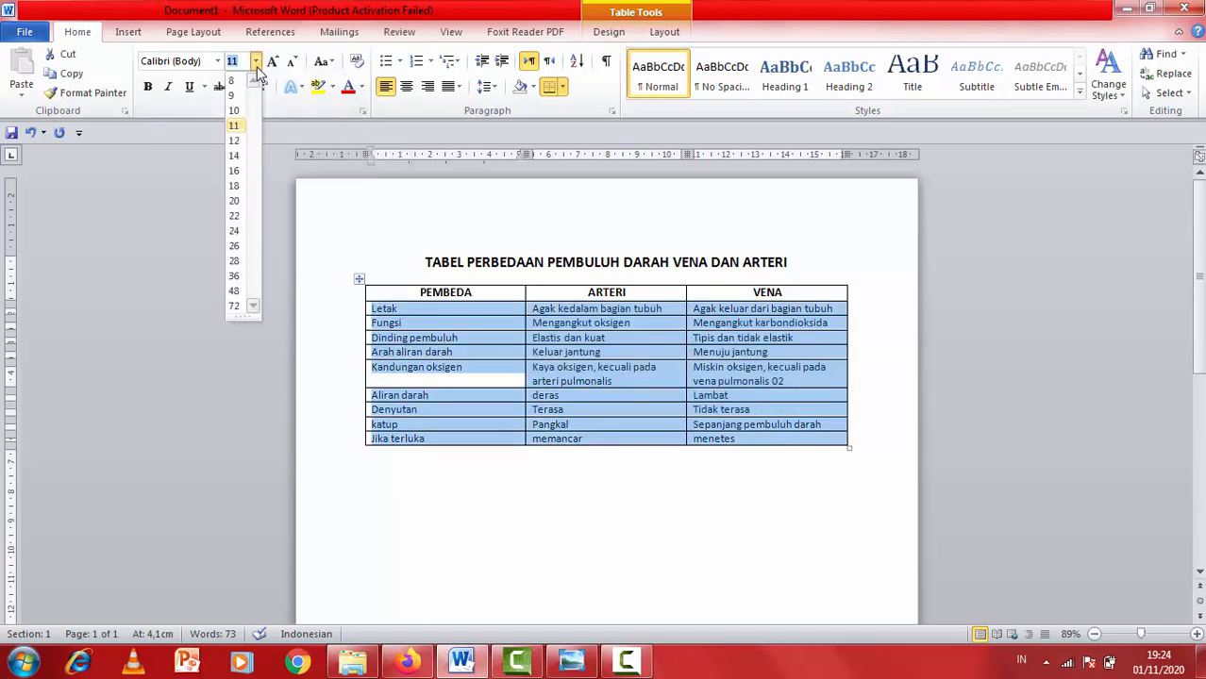
pyautogui.click(234, 142)
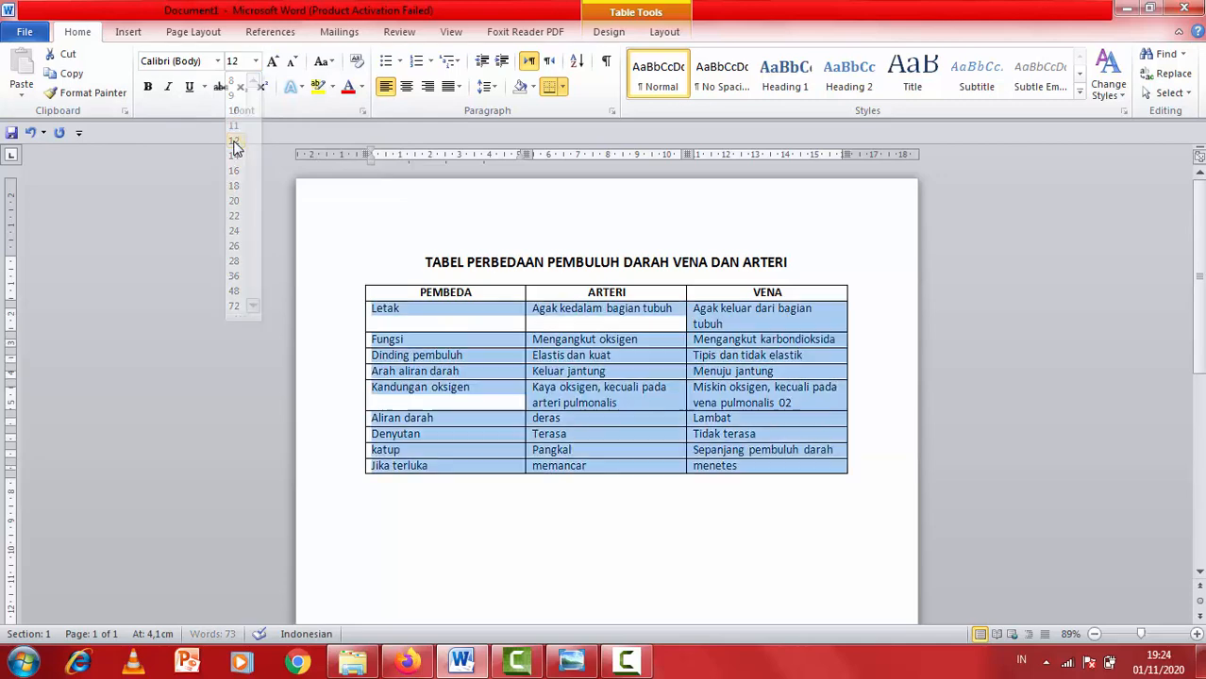
pyautogui.click(538, 315)
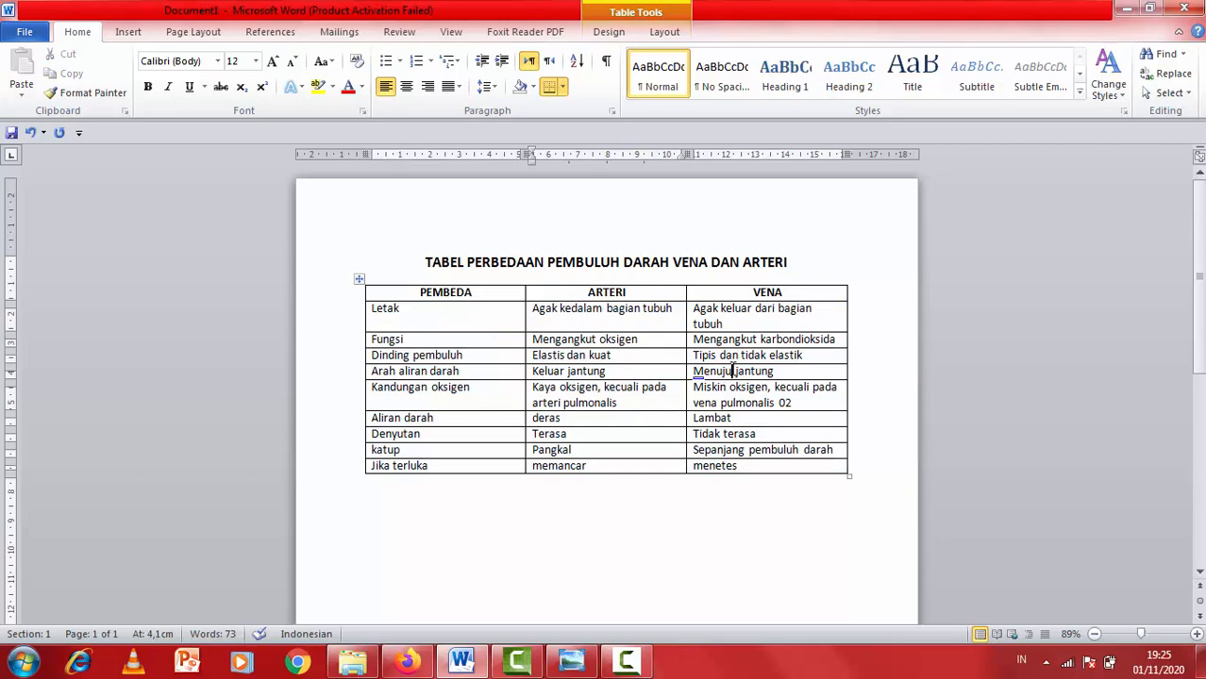
pyautogui.click(733, 371)
pyautogui.click(581, 324)
pyautogui.click(528, 248)
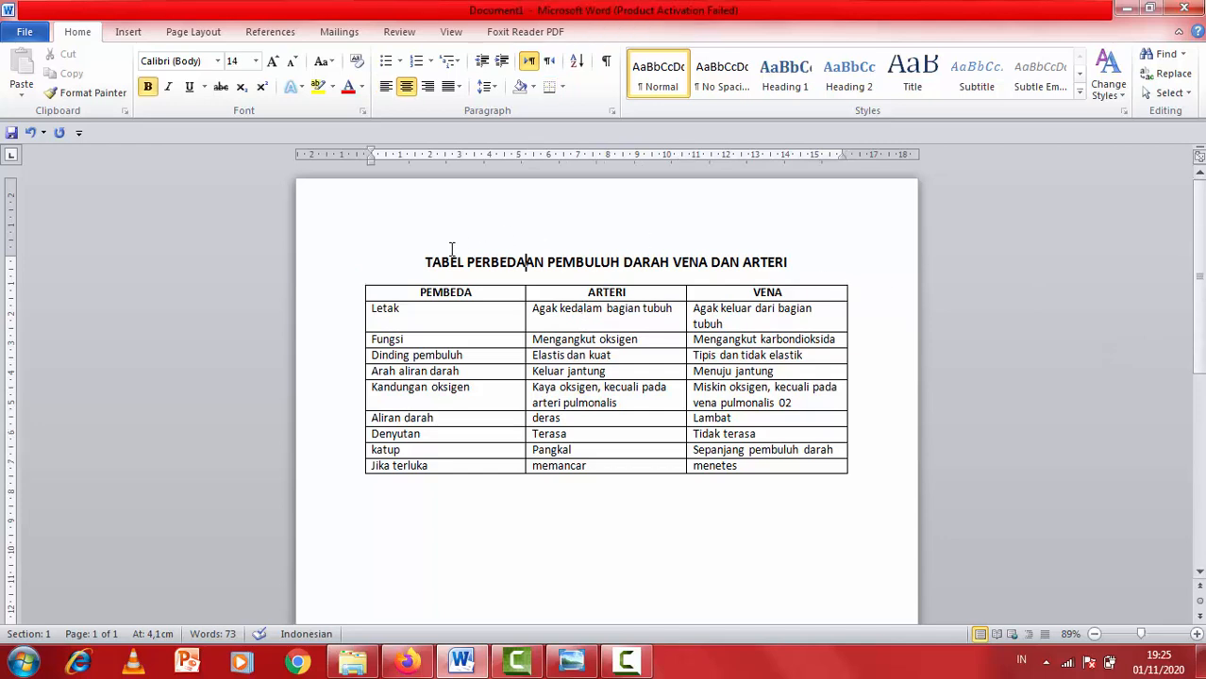
pyautogui.click(490, 425)
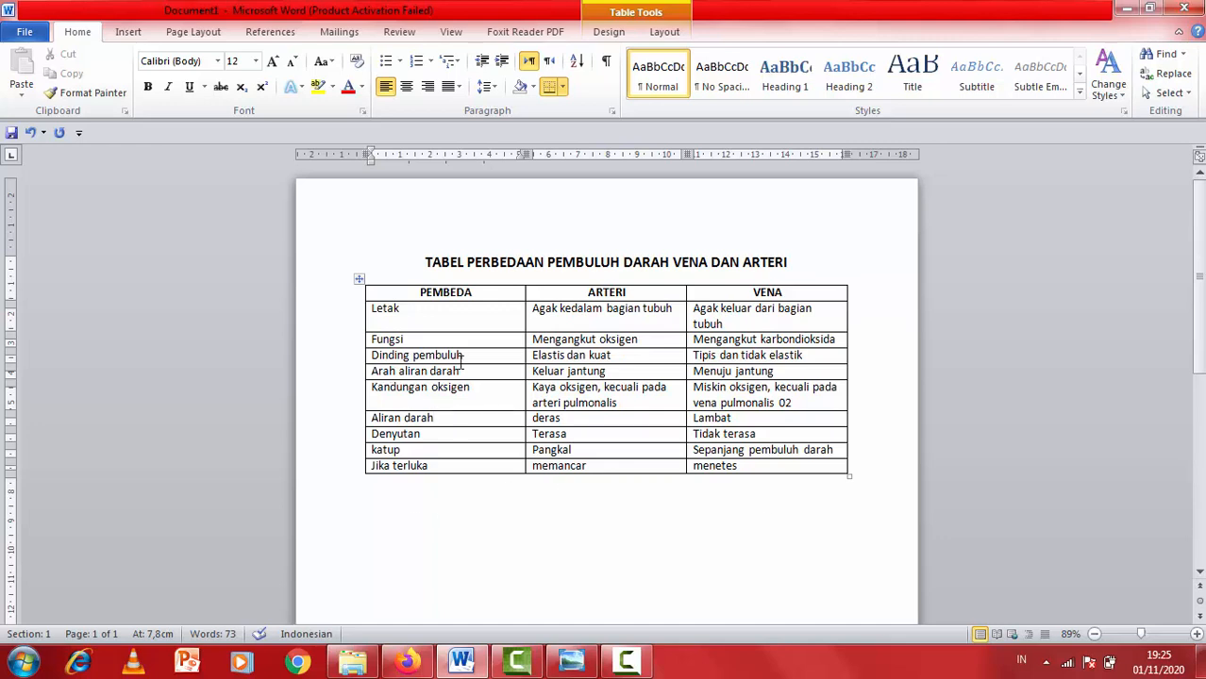
pyautogui.click(412, 262)
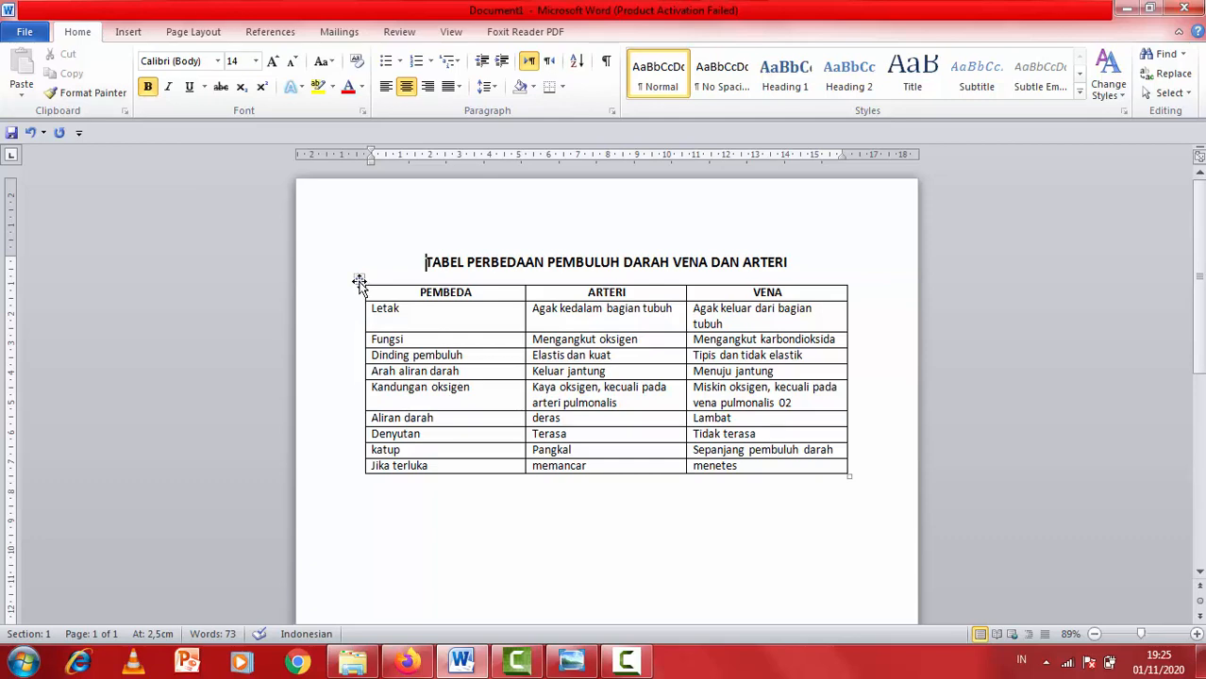
# Apply the built-in red grid table style with light red banded rows to the whole table.
pyautogui.click(359, 283)
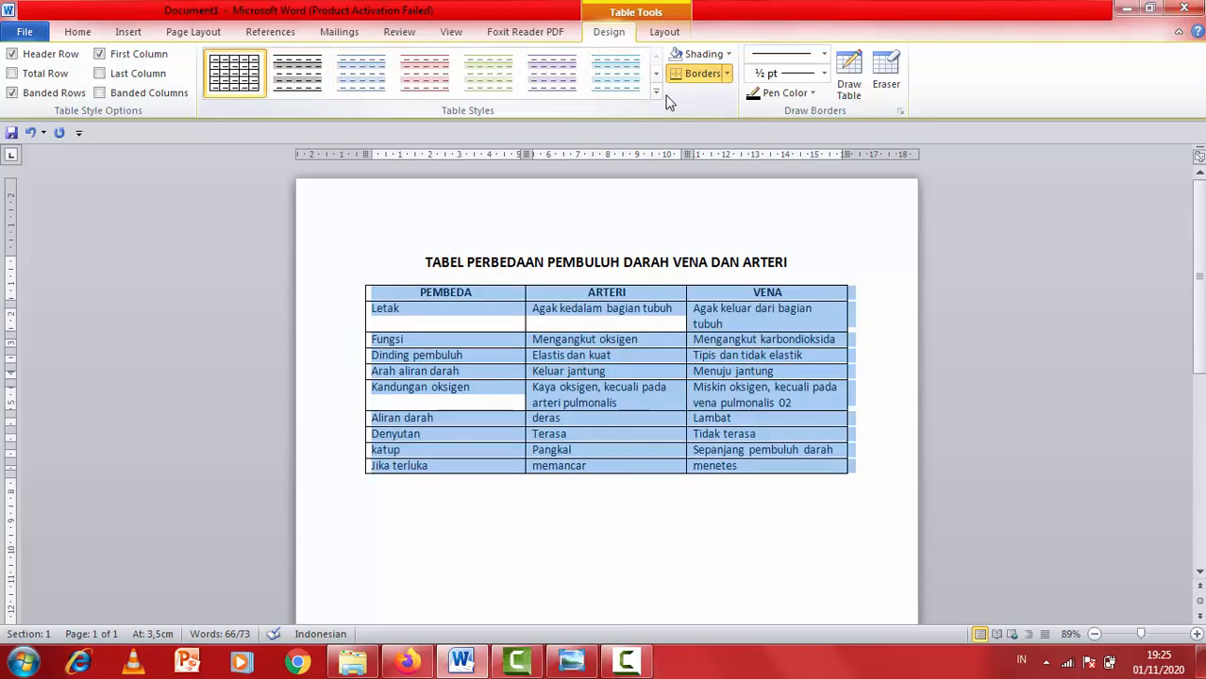
pyautogui.click(656, 92)
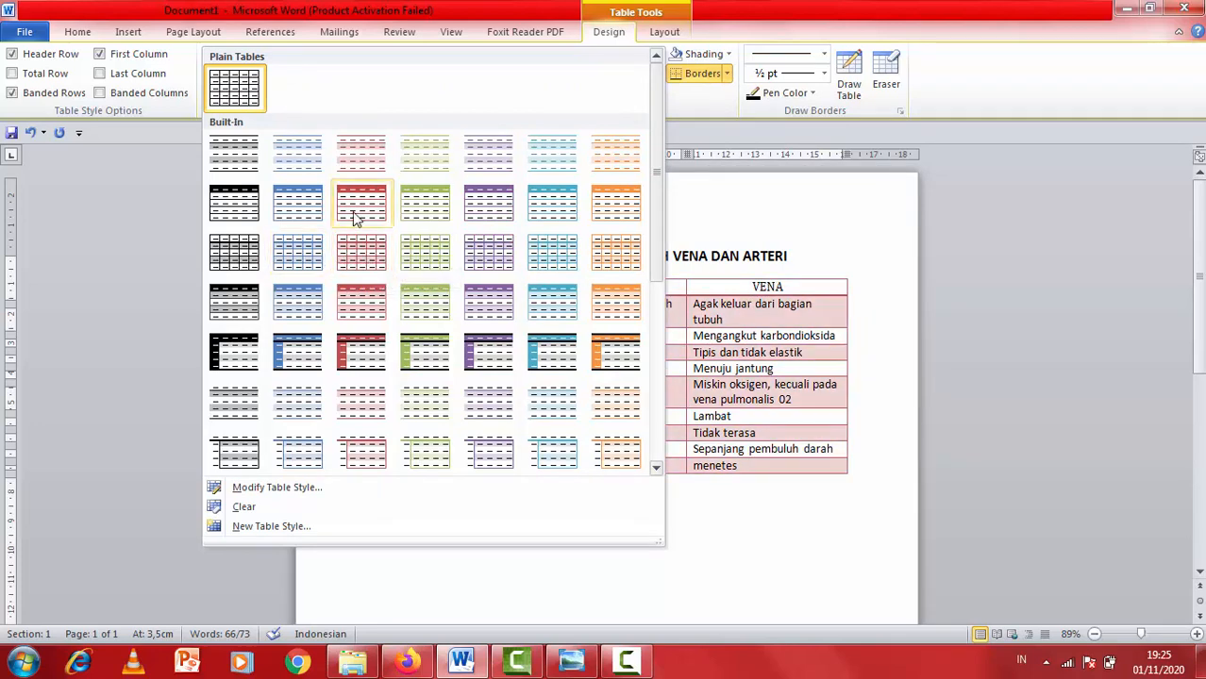
pyautogui.click(359, 263)
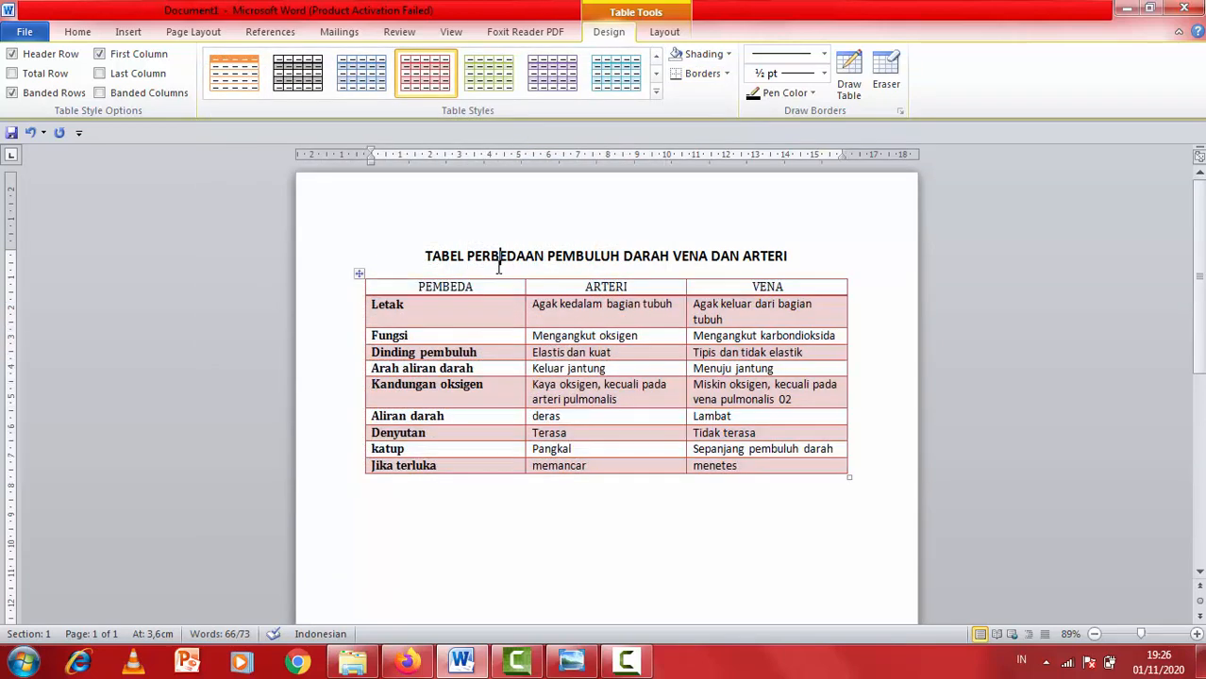
pyautogui.click(499, 267)
pyautogui.click(633, 508)
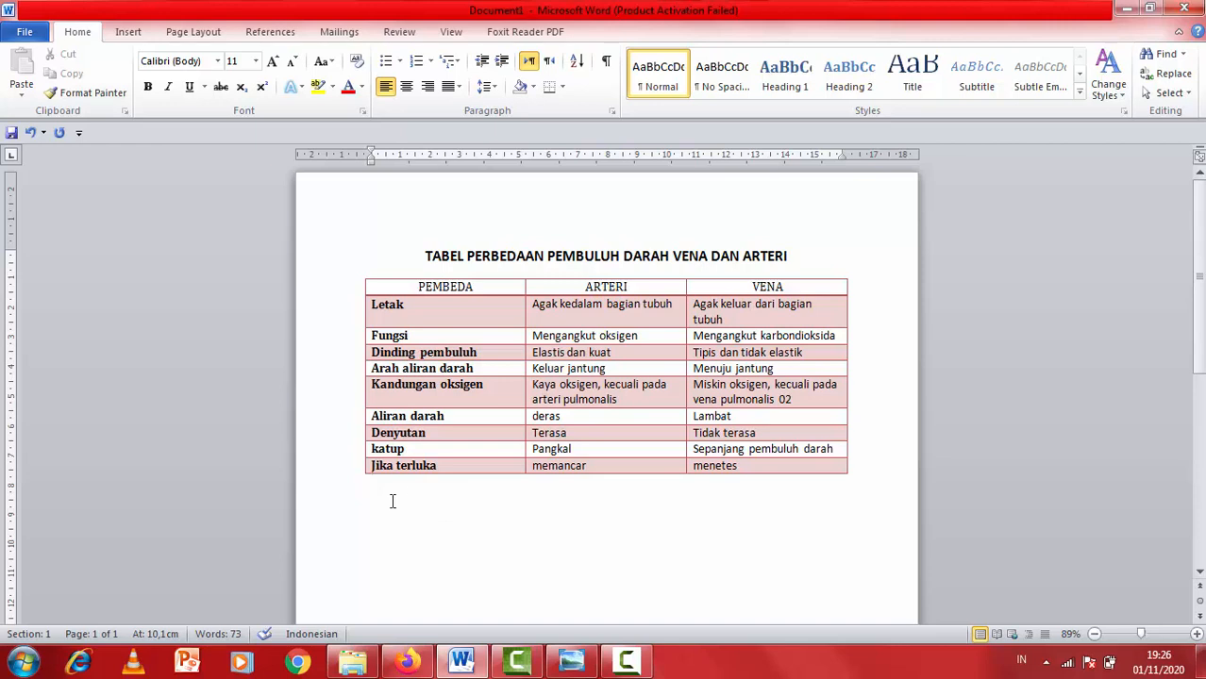
pyautogui.click(418, 256)
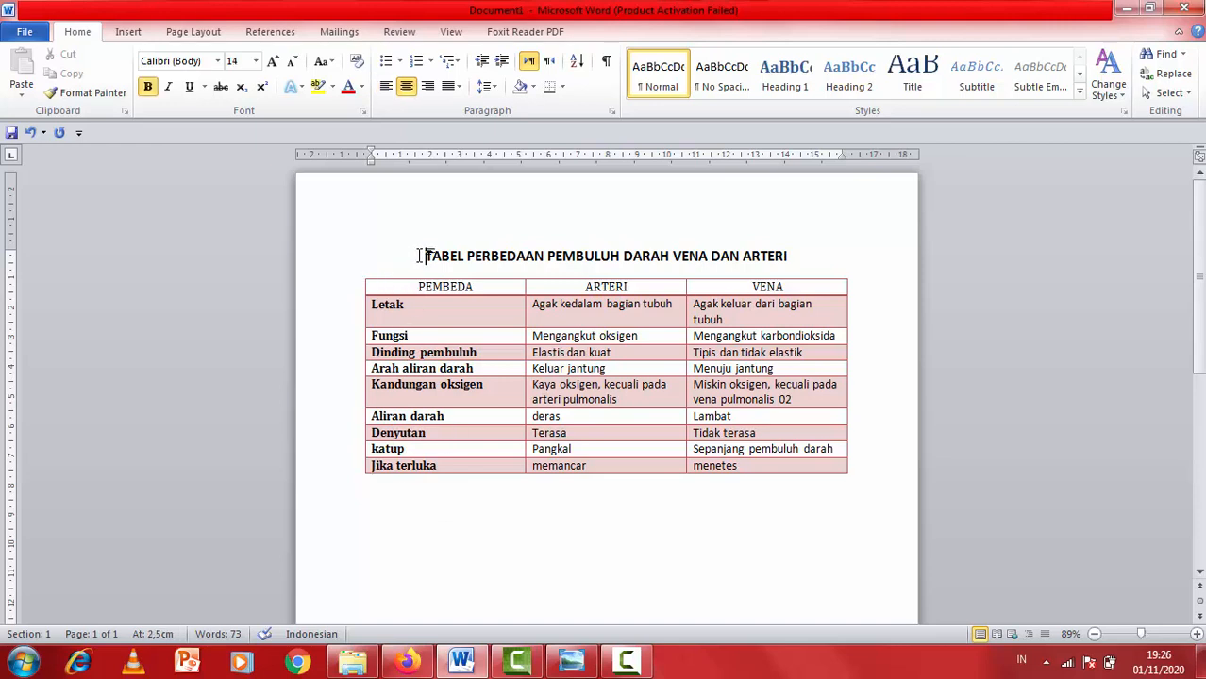
pyautogui.moveTo(418, 257); pyautogui.dragTo(688, 459)
pyautogui.click(714, 528)
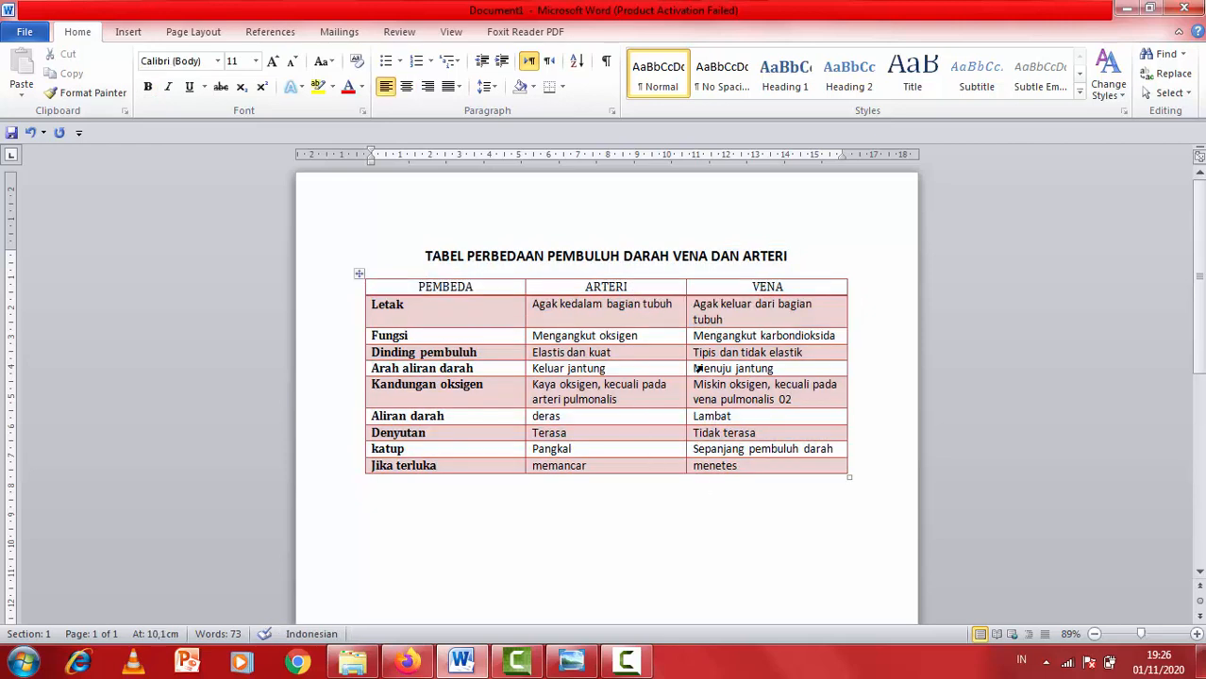
pyautogui.click(674, 258)
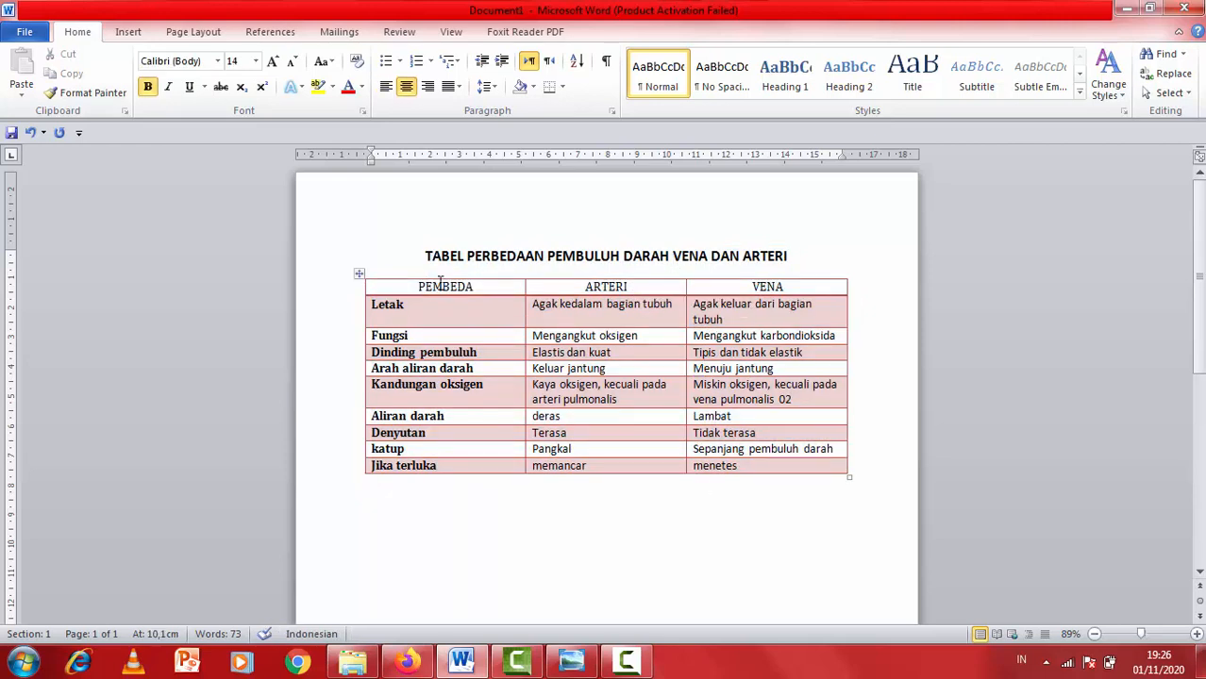
pyautogui.moveTo(420, 257); pyautogui.dragTo(722, 498)
pyautogui.click(682, 500)
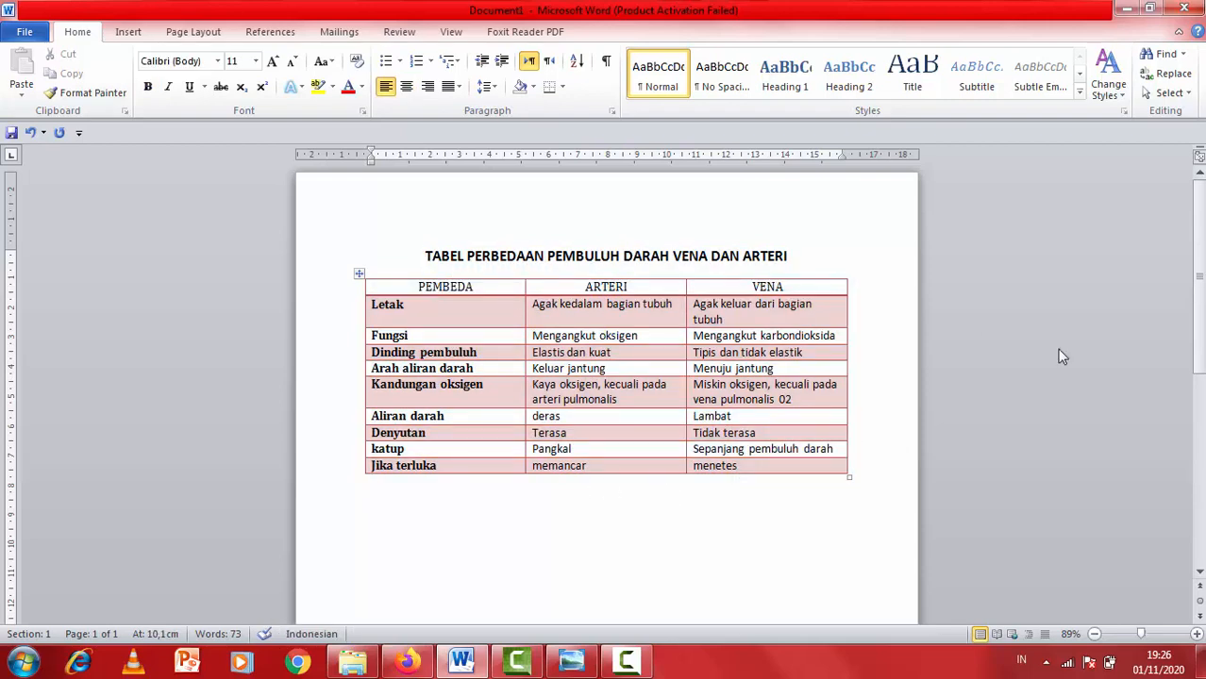
pyautogui.moveTo(1200, 283); pyautogui.dragTo(1200, 281)
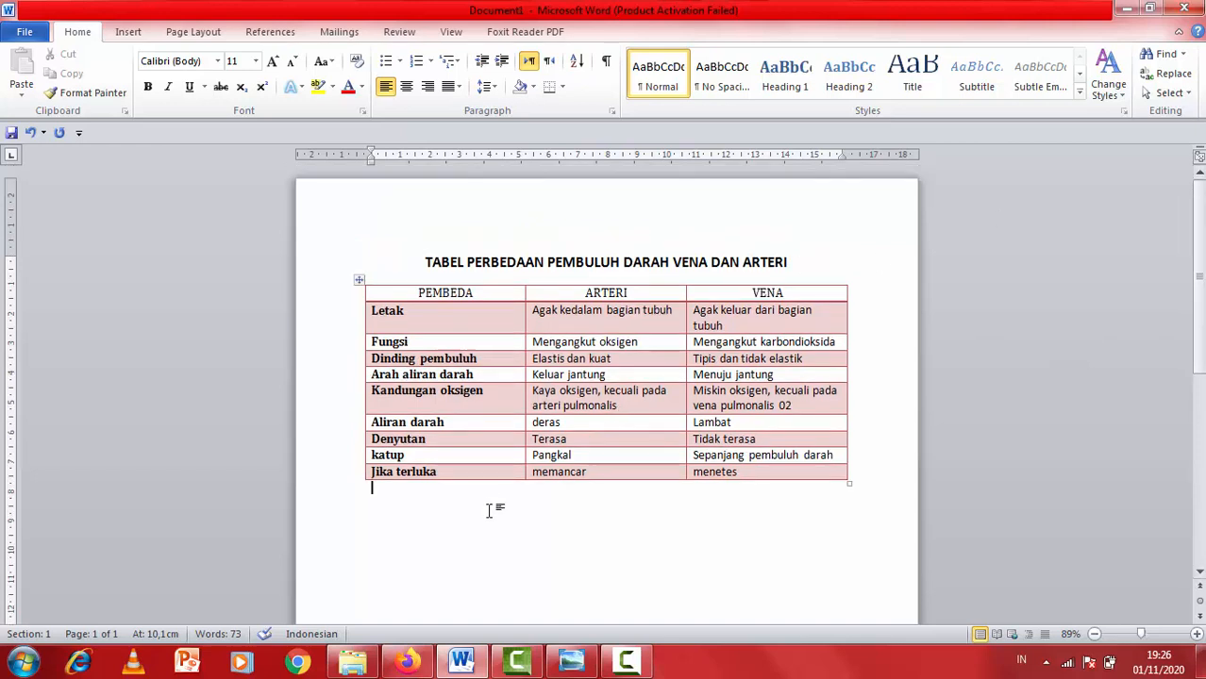
pyautogui.moveTo(1200, 286); pyautogui.dragTo(1200, 291)
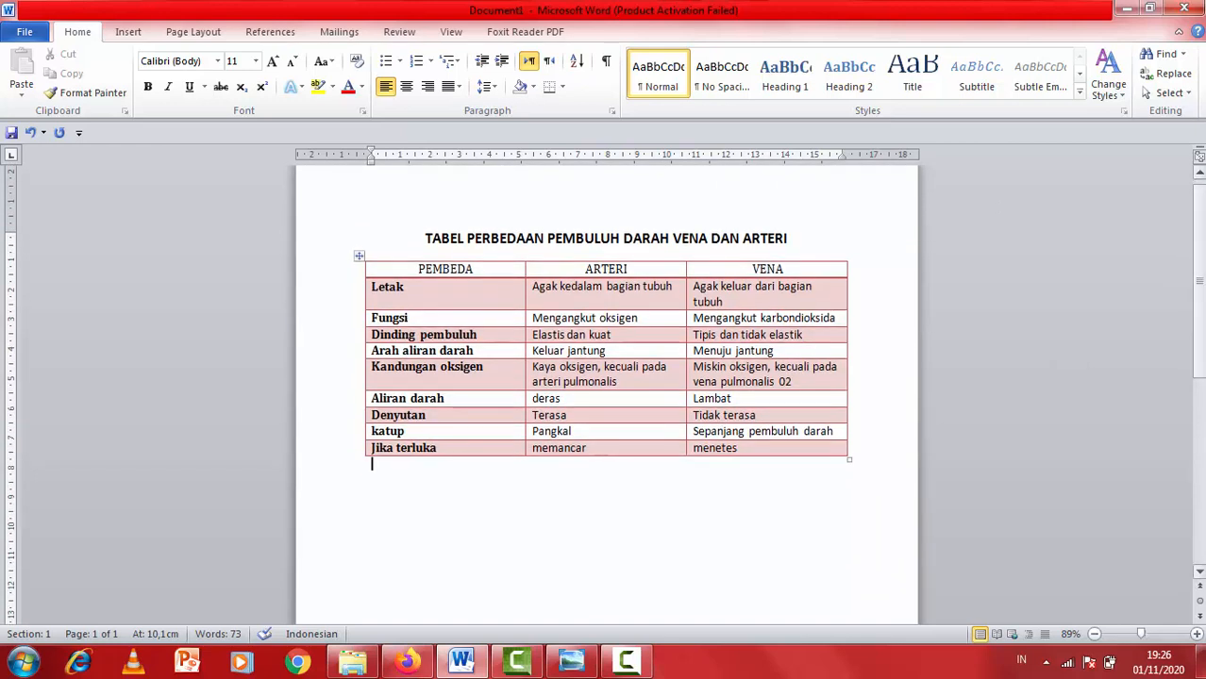
# Review the finished comparison table, from its title down to the "Jika terluka" row and the rest of the page.
pyautogui.click(415, 236)
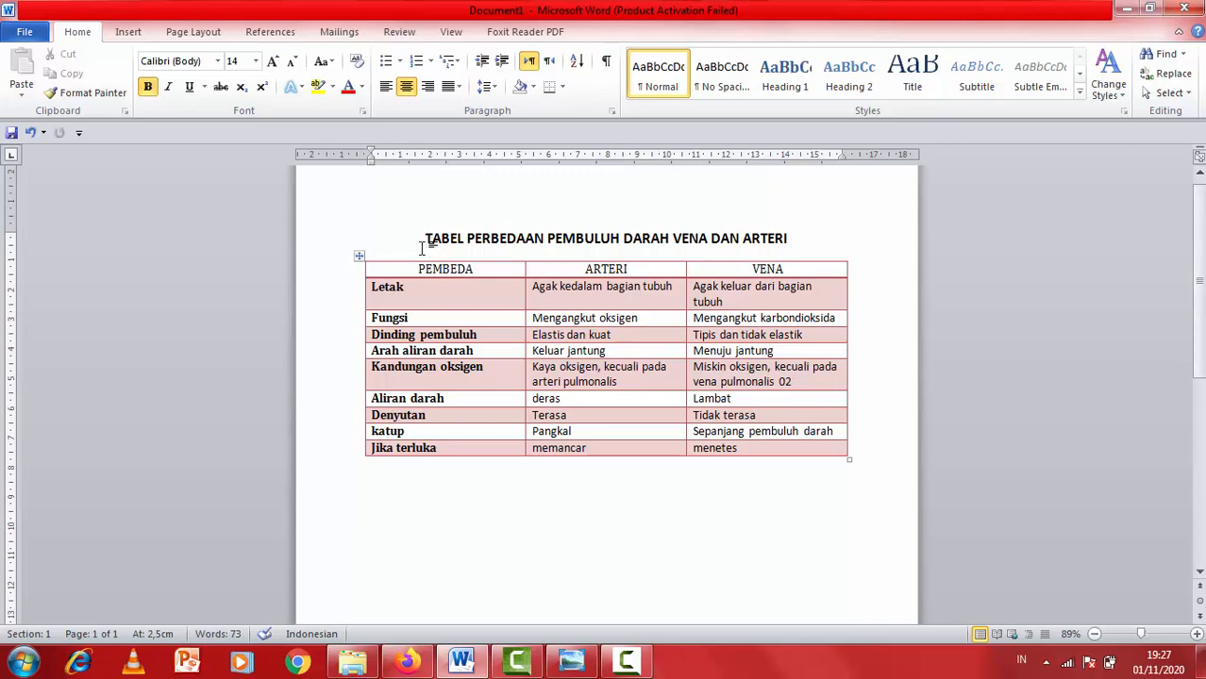
pyautogui.scroll(-1, 422, 248)
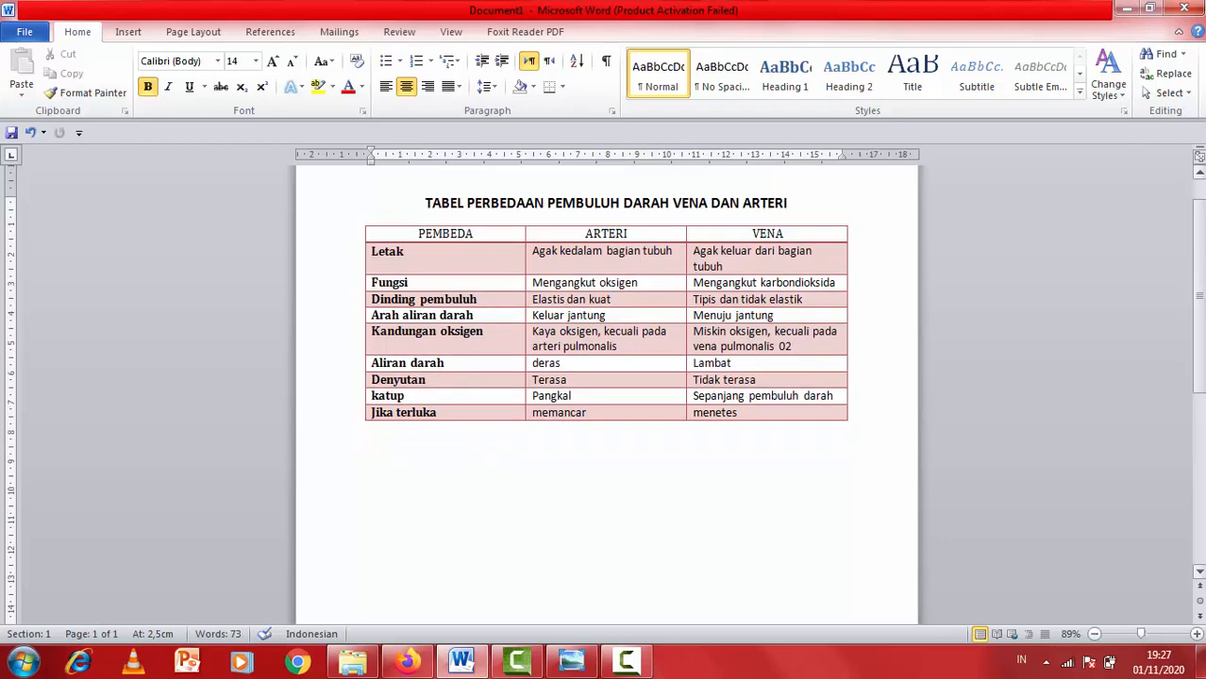
pyautogui.scroll(-4, 425, 204)
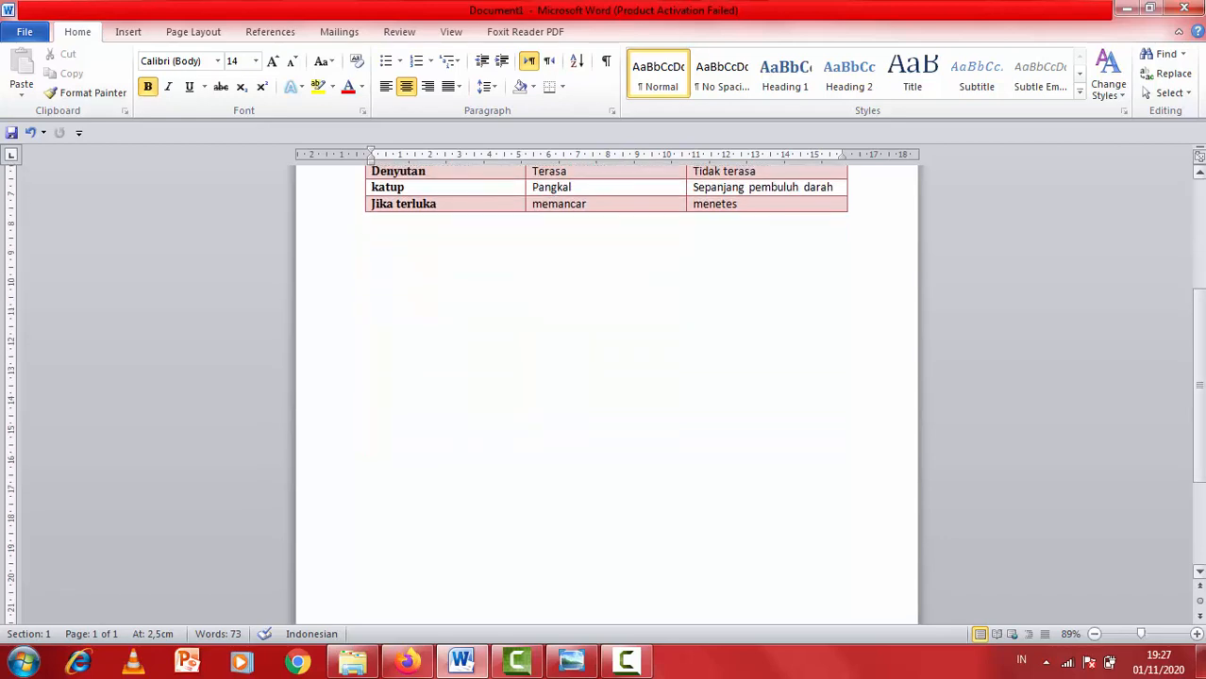
pyautogui.scroll(5, 436, 257)
pyautogui.scroll(-1, 425, 263)
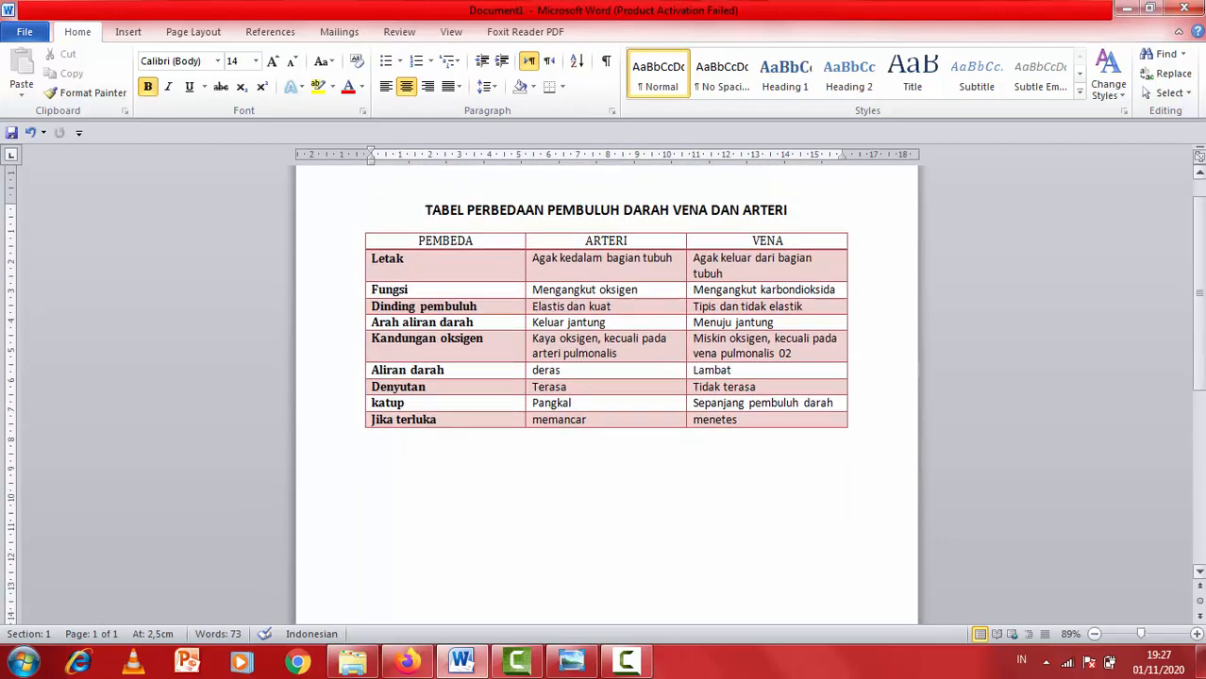
pyautogui.scroll(1, 425, 263)
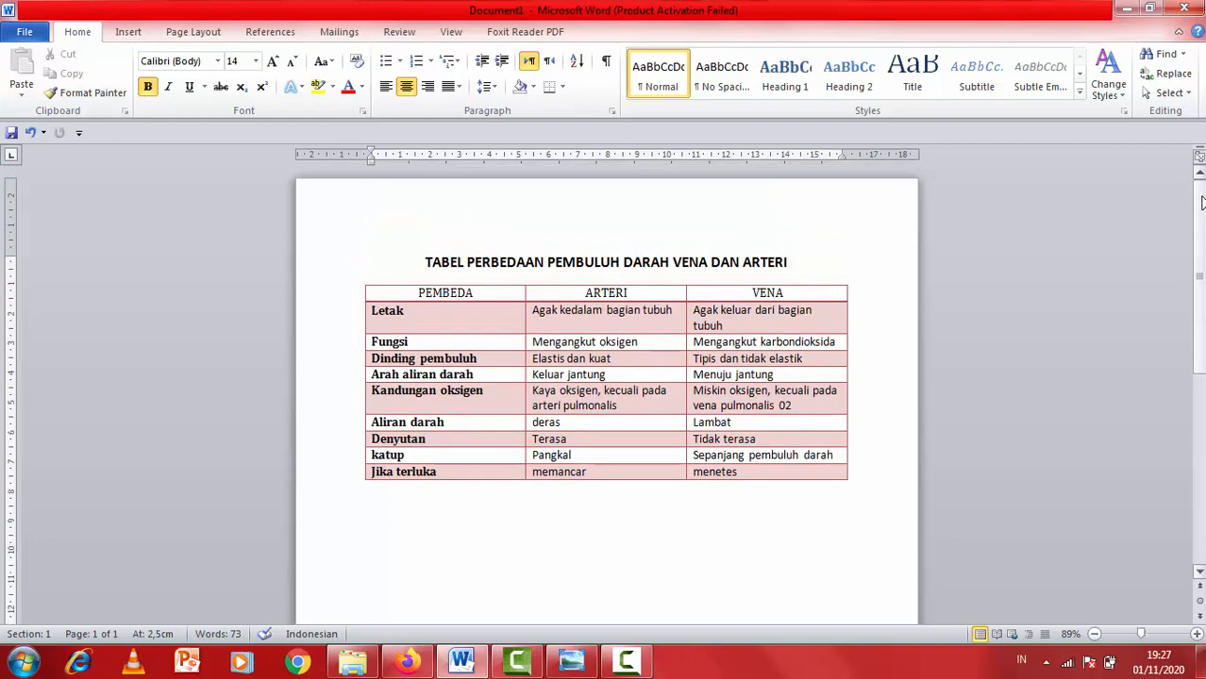
pyautogui.moveTo(1202, 218)
pyautogui.mouseDown()
pyautogui.moveTo(1203, 434)
pyautogui.moveTo(1200, 195)
pyautogui.mouseUp()
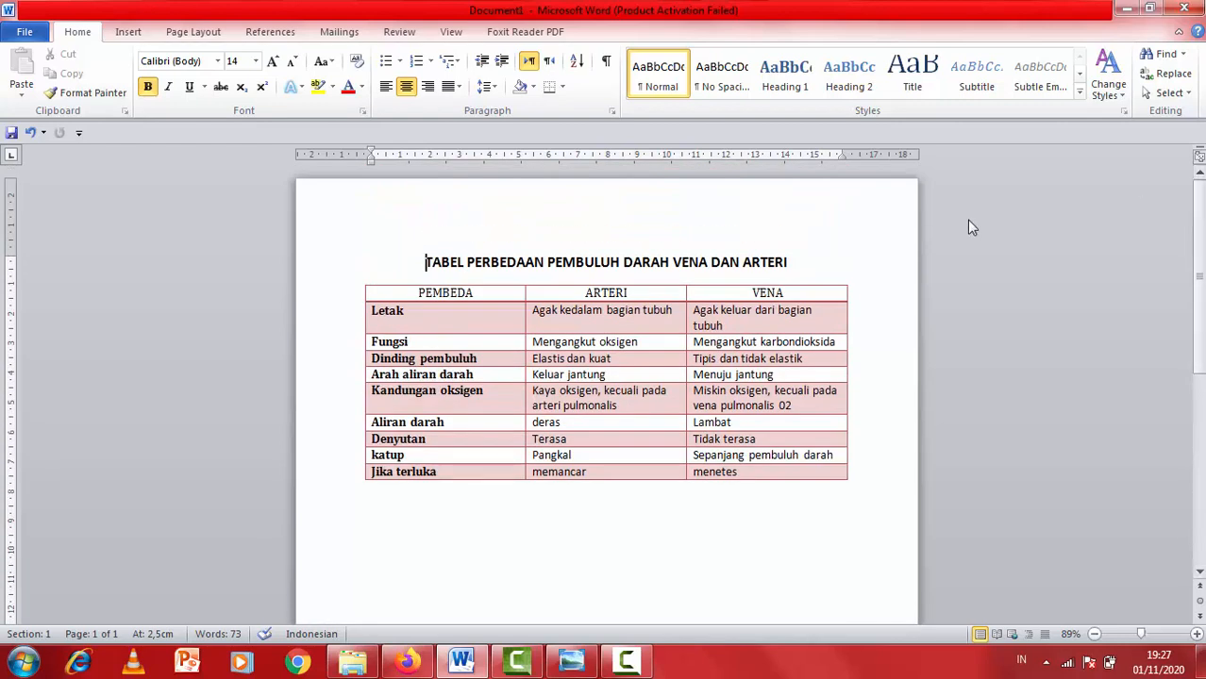
pyautogui.click(774, 265)
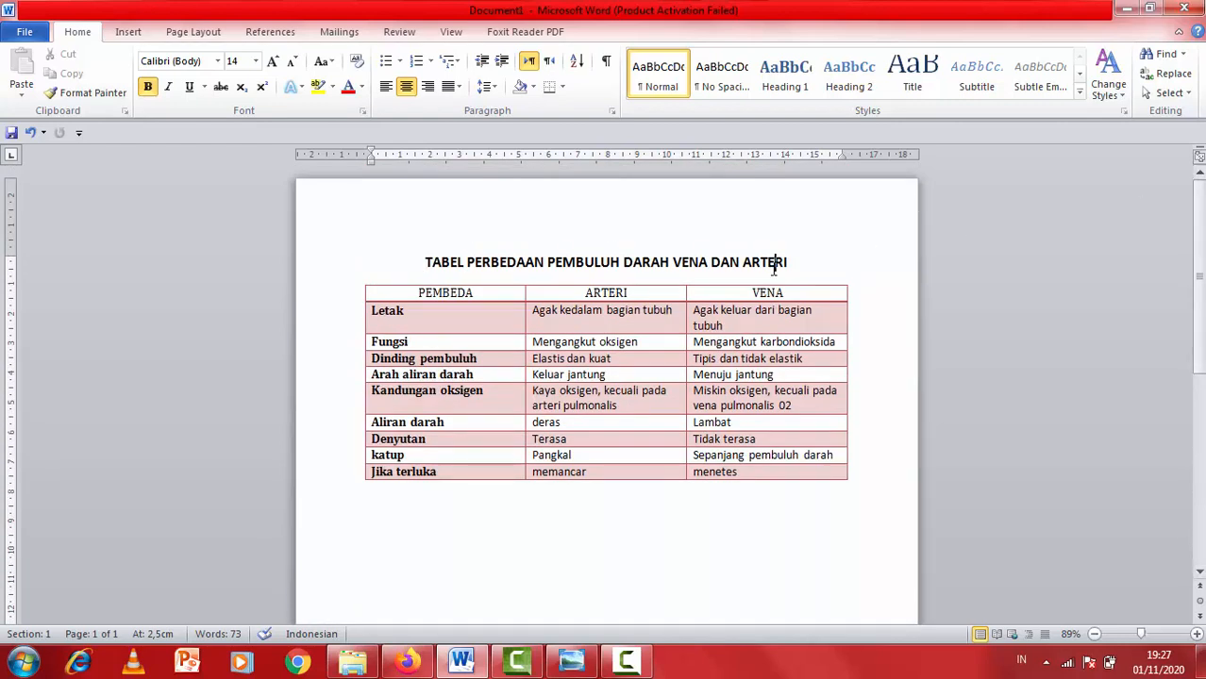
pyautogui.click(410, 260)
pyautogui.moveTo(419, 263); pyautogui.dragTo(725, 498)
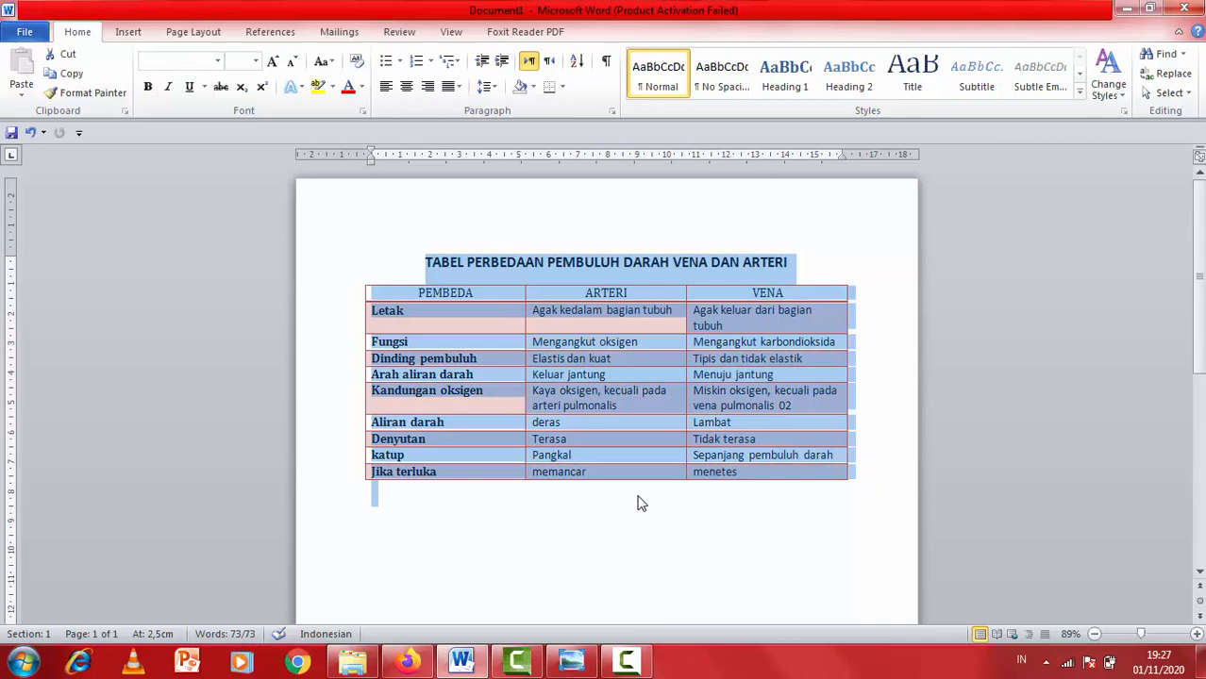
pyautogui.click(579, 506)
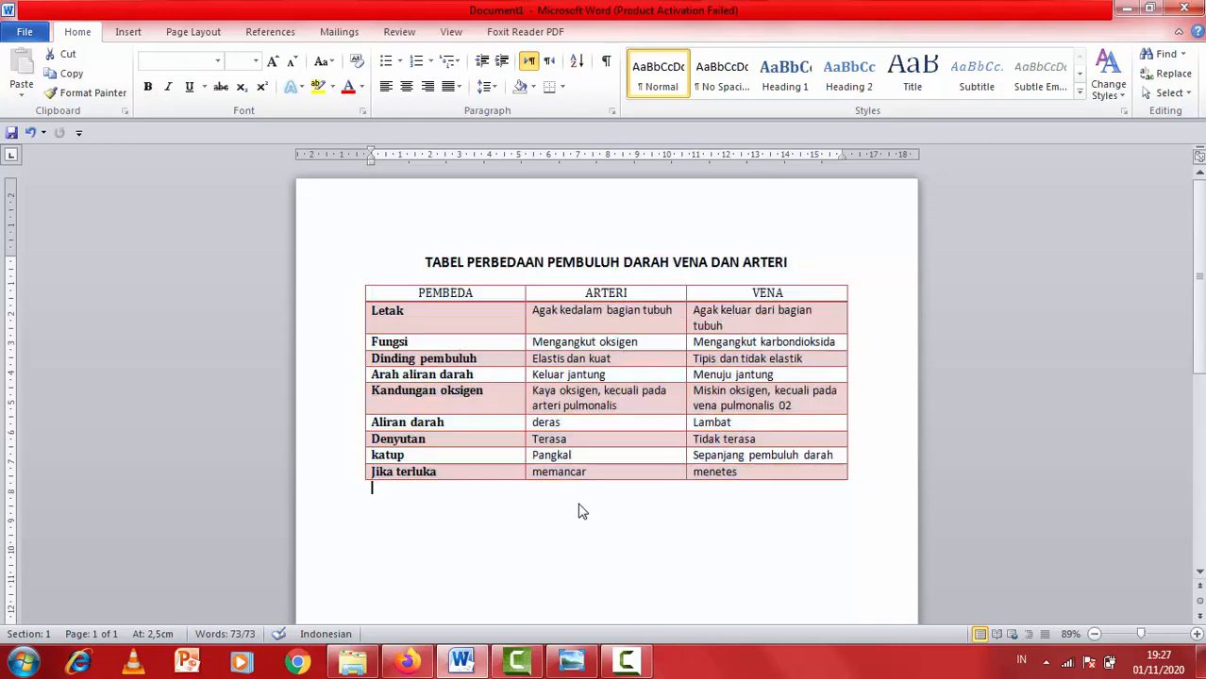
pyautogui.click(424, 261)
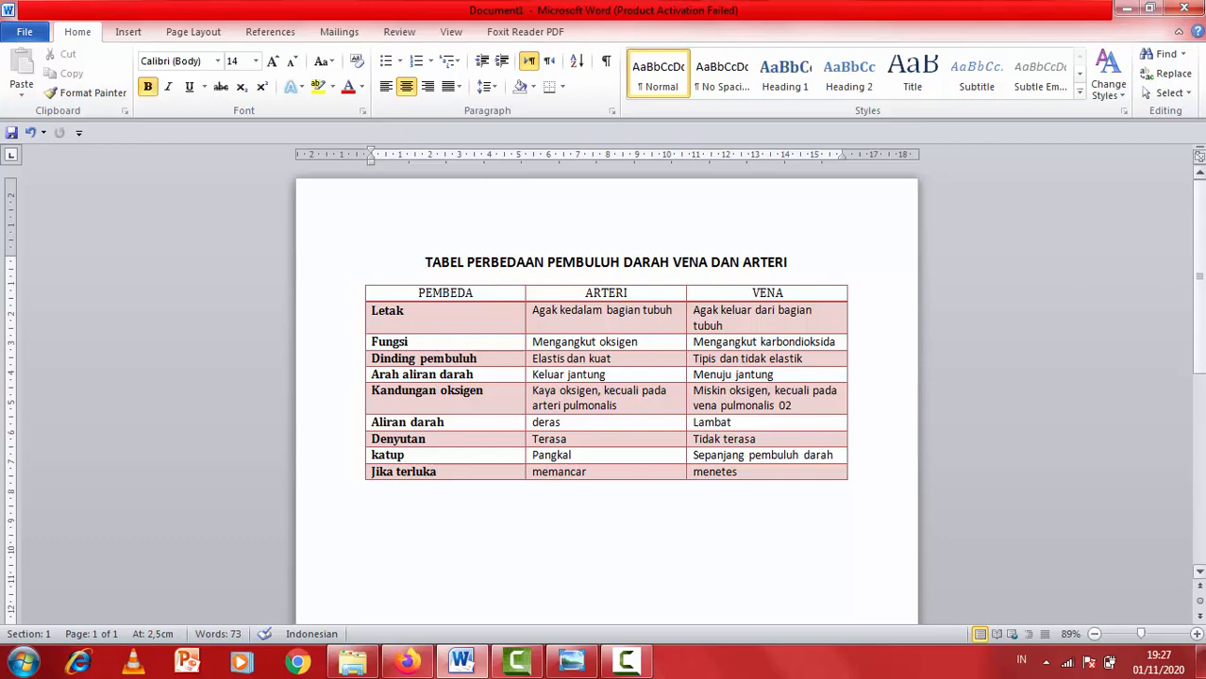
pyautogui.scroll(-1, 1197, 571)
pyautogui.scroll(-1, 1198, 571)
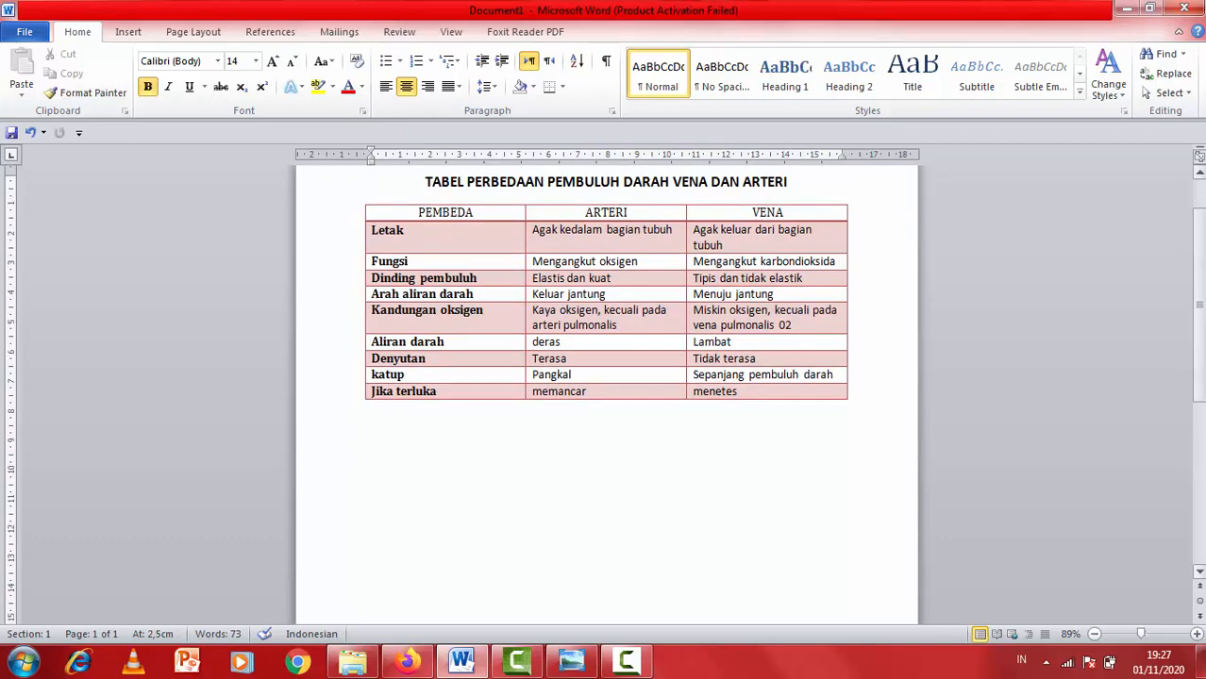
pyautogui.click(627, 663)
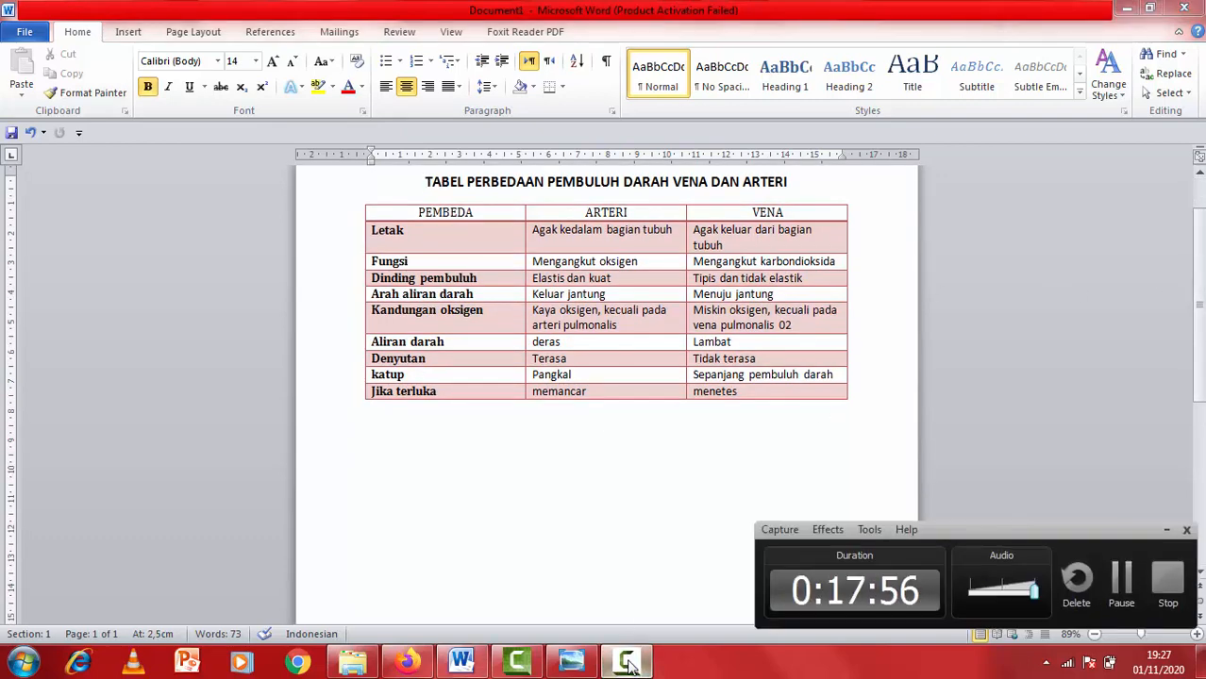